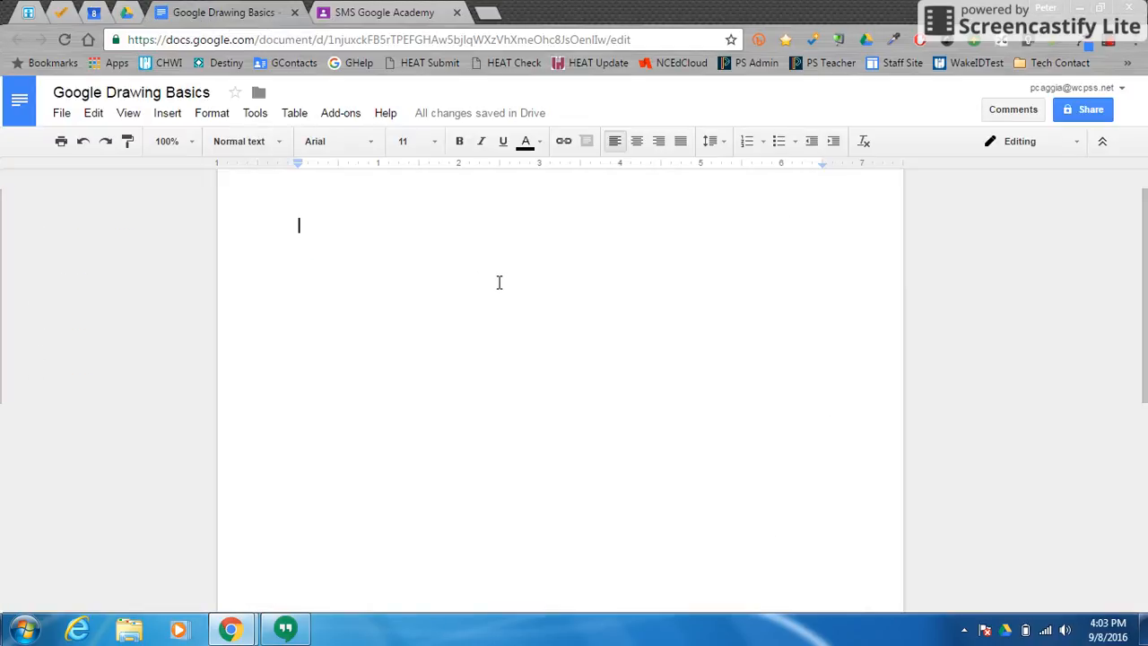
{"action": "left_click", "coordinate": [174, 118]}
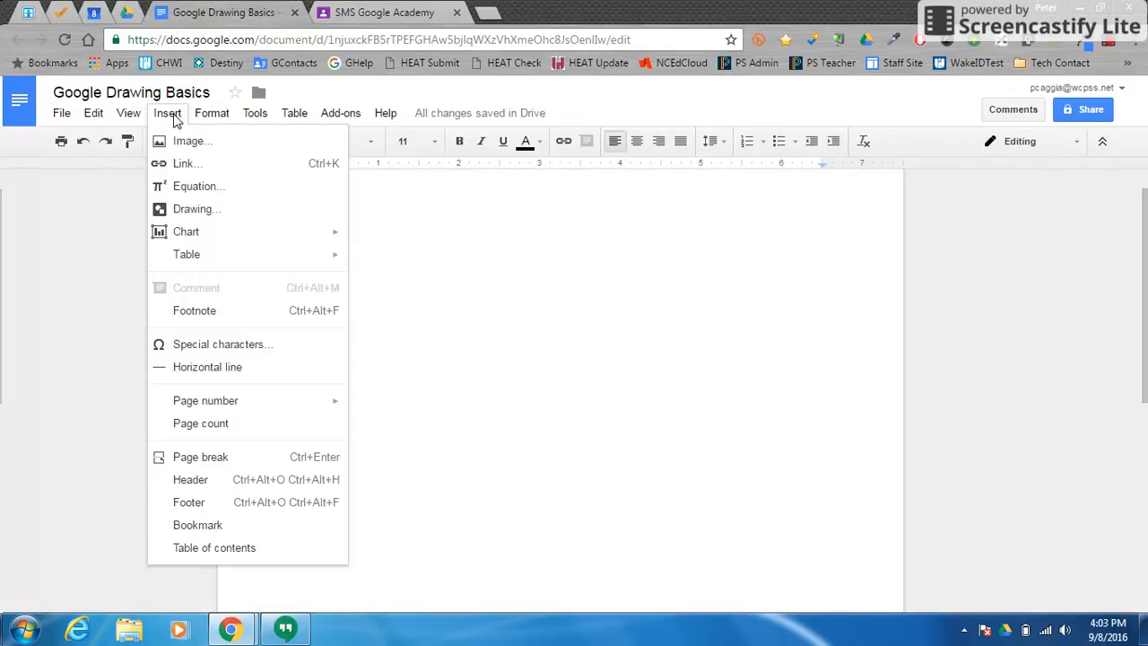
{"action": "mouse_move", "coordinate": [211, 113]}
{"action": "mouse_move", "coordinate": [167, 113]}
{"action": "left_click", "coordinate": [179, 208]}
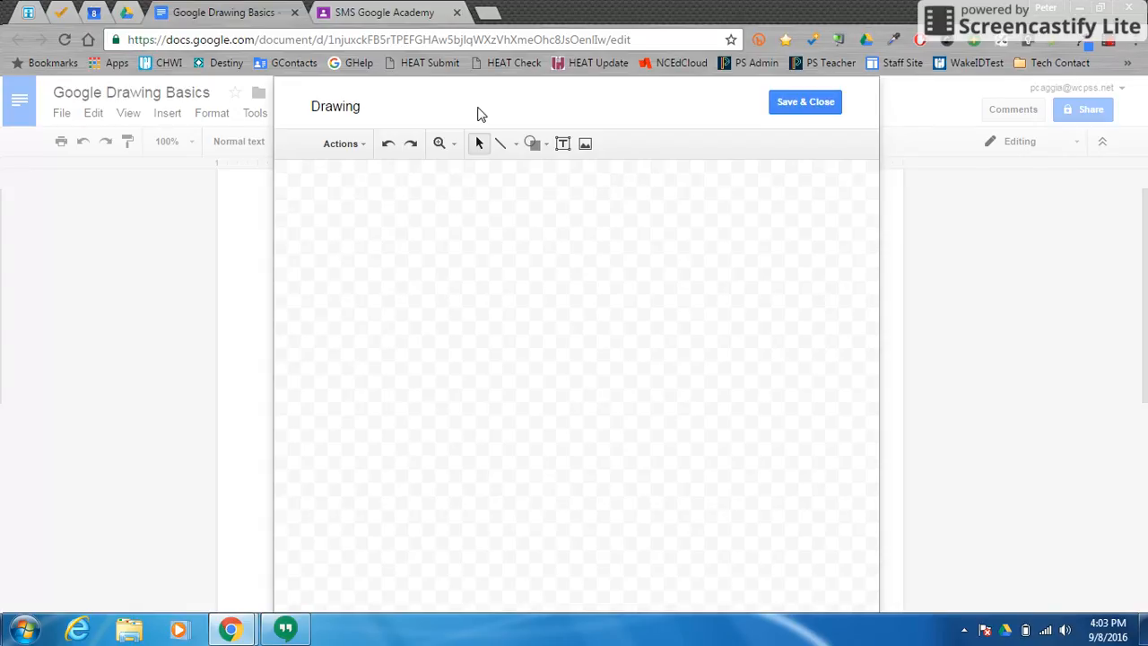
{"action": "left_click", "coordinate": [812, 110]}
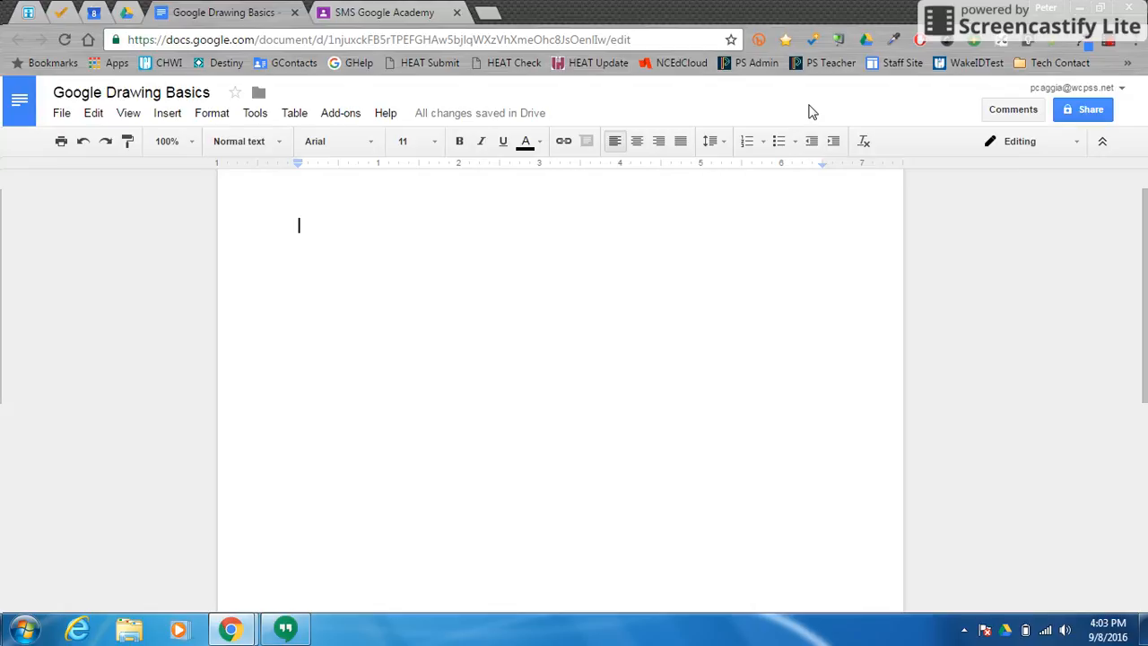
Switch to Google Drive and create a new Google Drawings file.
{"action": "left_click", "coordinate": [125, 13]}
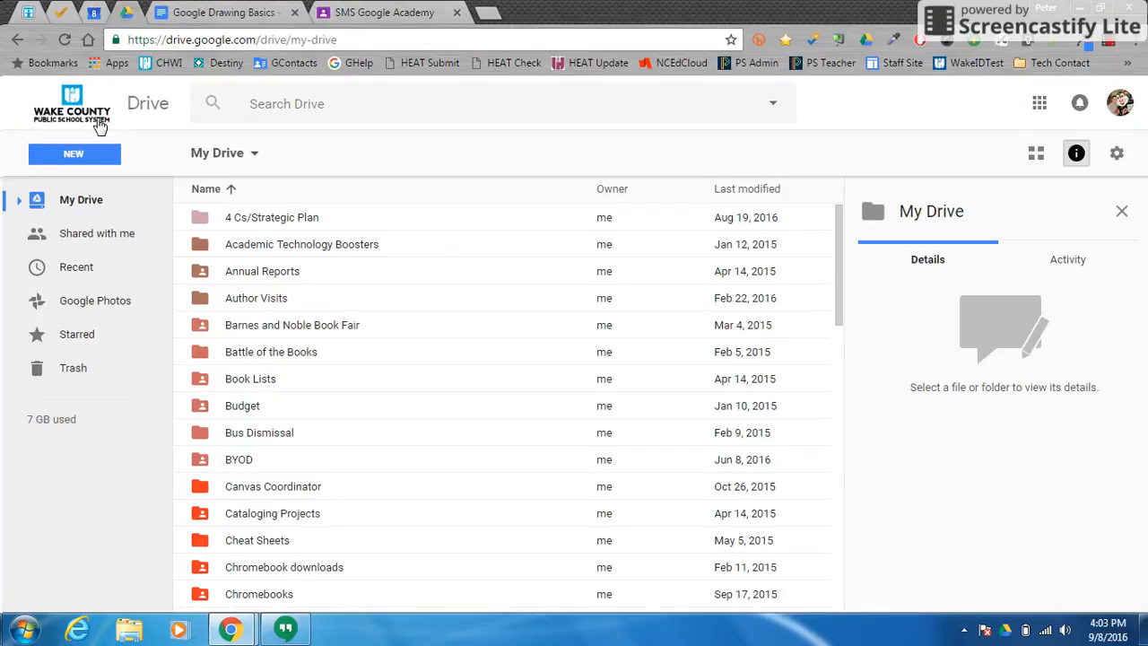
{"action": "left_click", "coordinate": [101, 160]}
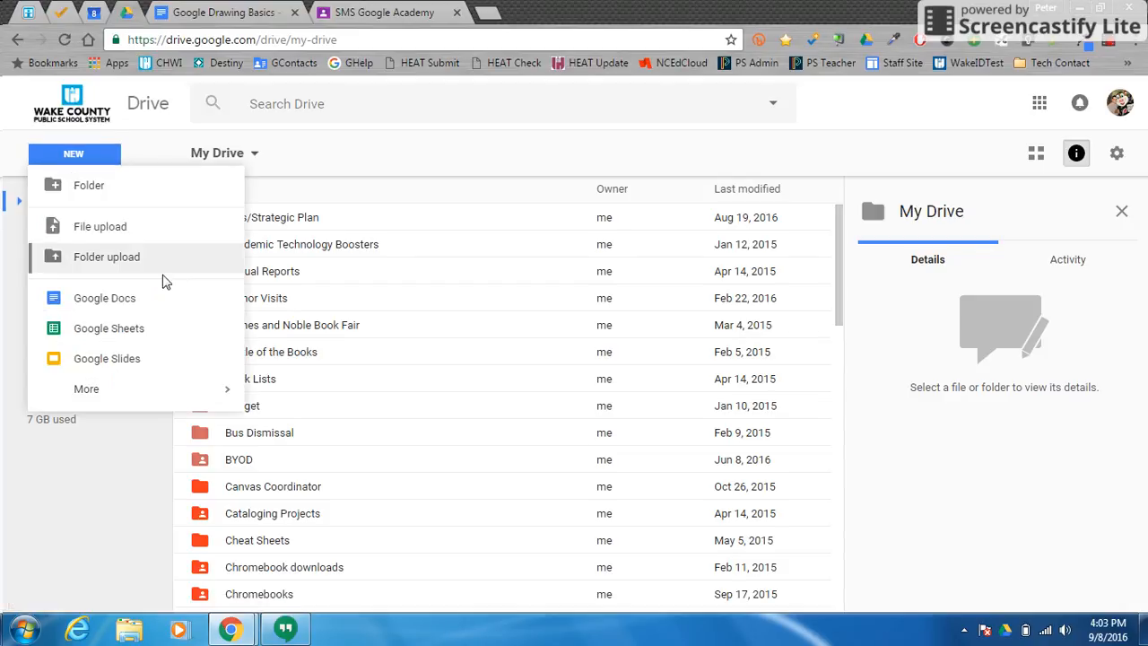
{"action": "mouse_move", "coordinate": [200, 389]}
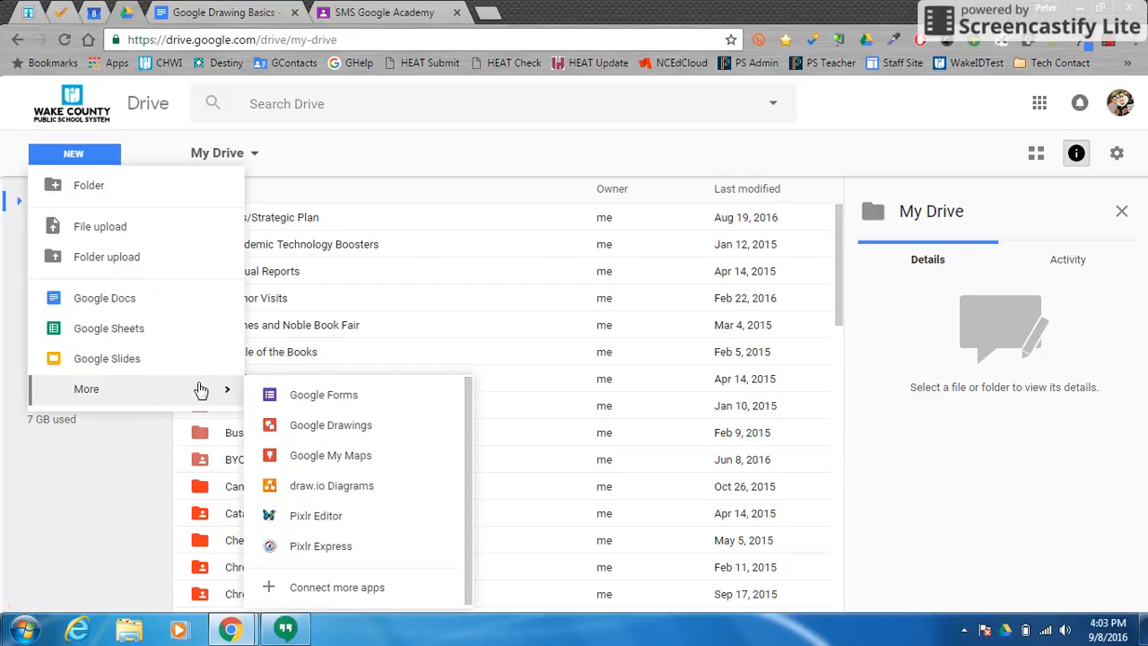
{"action": "left_click", "coordinate": [338, 435]}
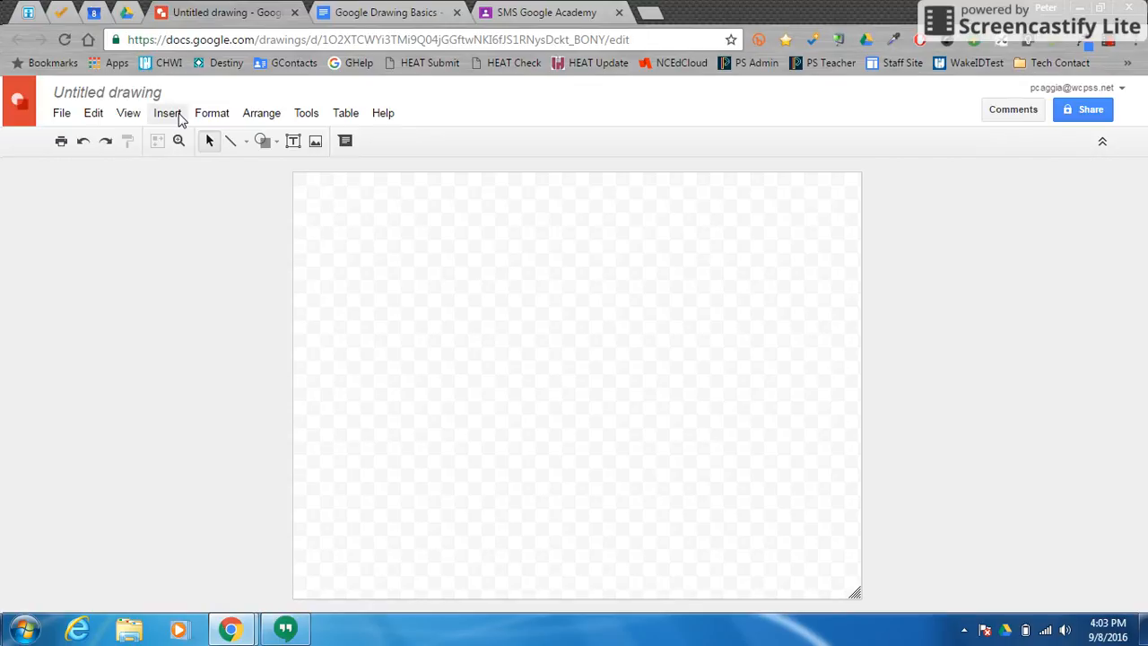
Insert school.png from Google Drive, found by searching for "salem middle school", and shift it slightly up and left on the canvas.
{"action": "left_click", "coordinate": [168, 113]}
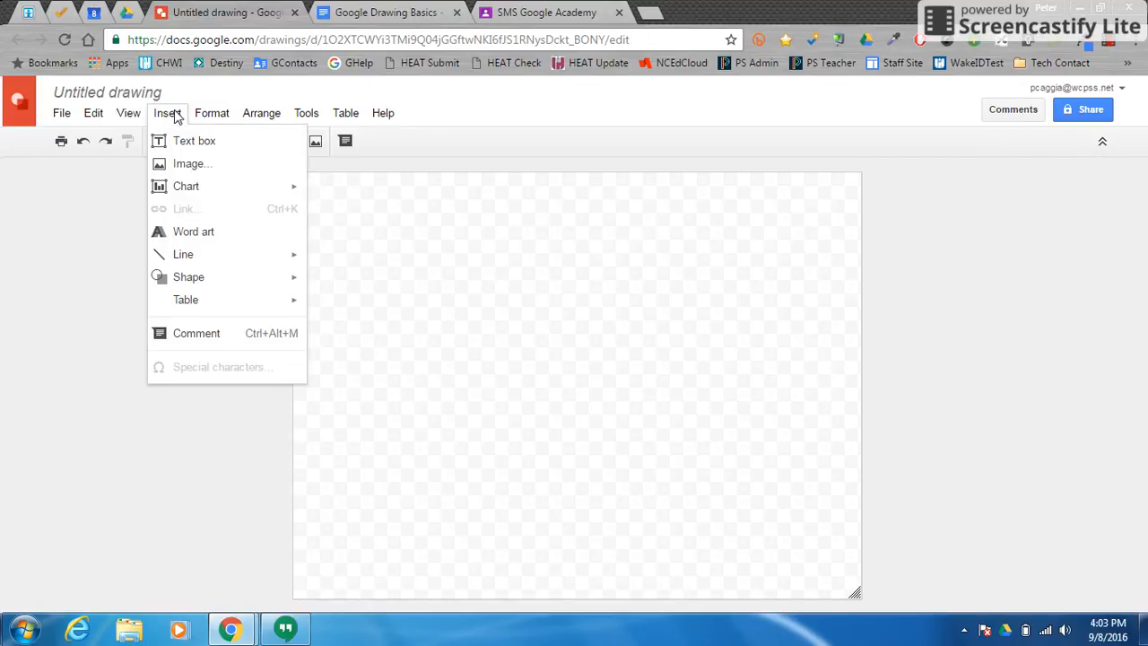
{"action": "left_click", "coordinate": [184, 166]}
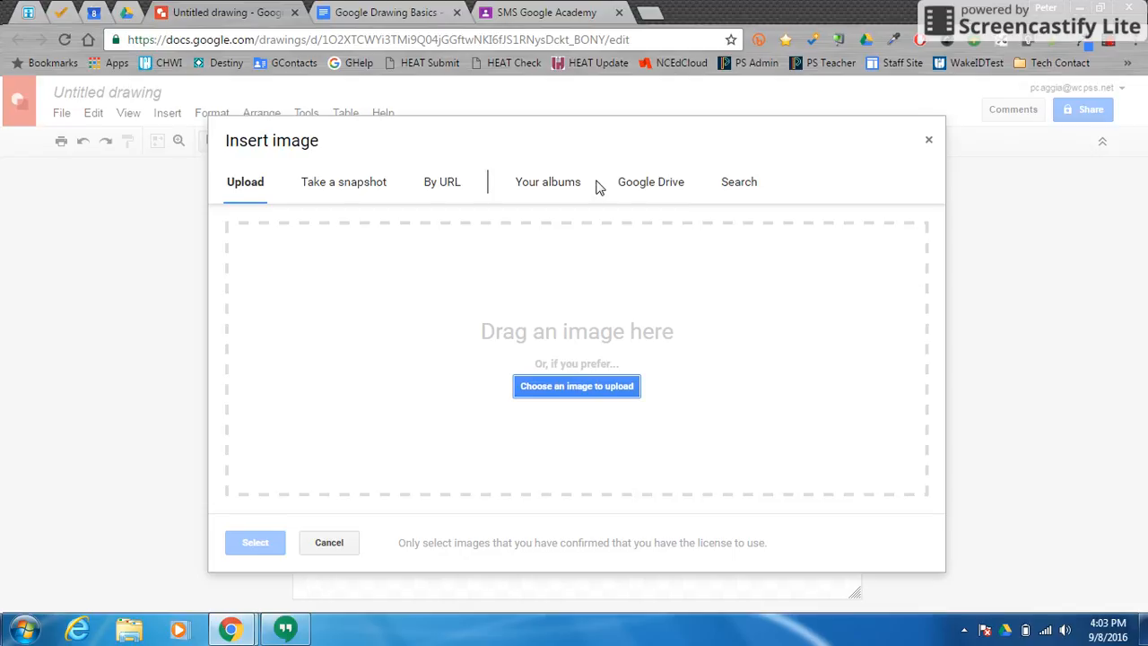
{"action": "left_click", "coordinate": [653, 182]}
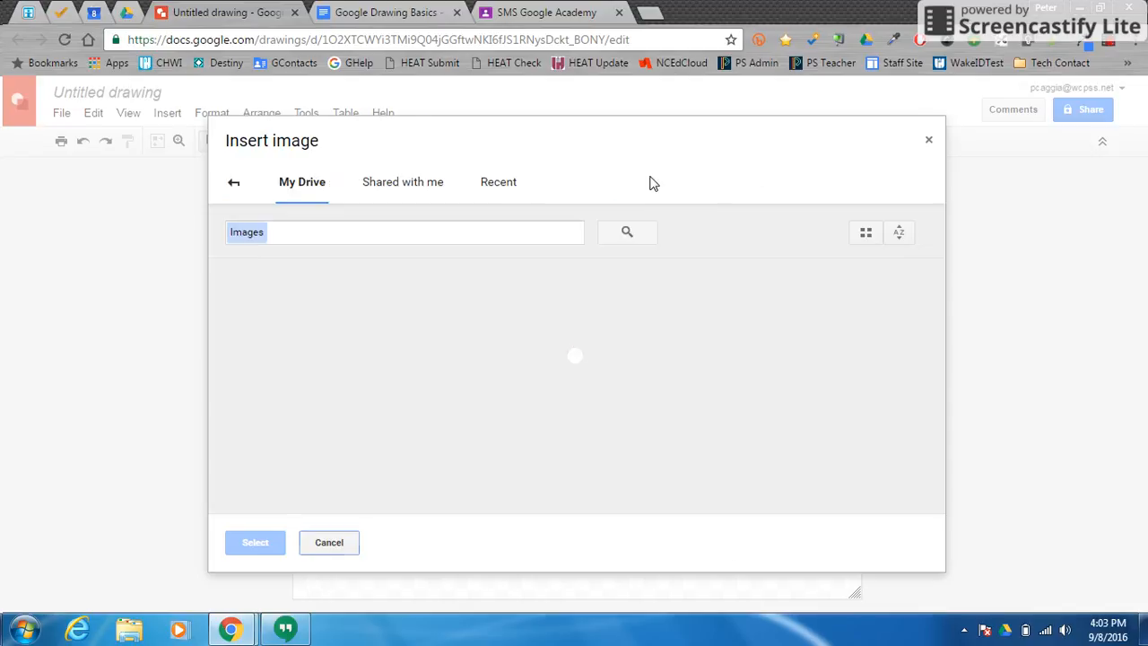
{"action": "left_click", "coordinate": [343, 236]}
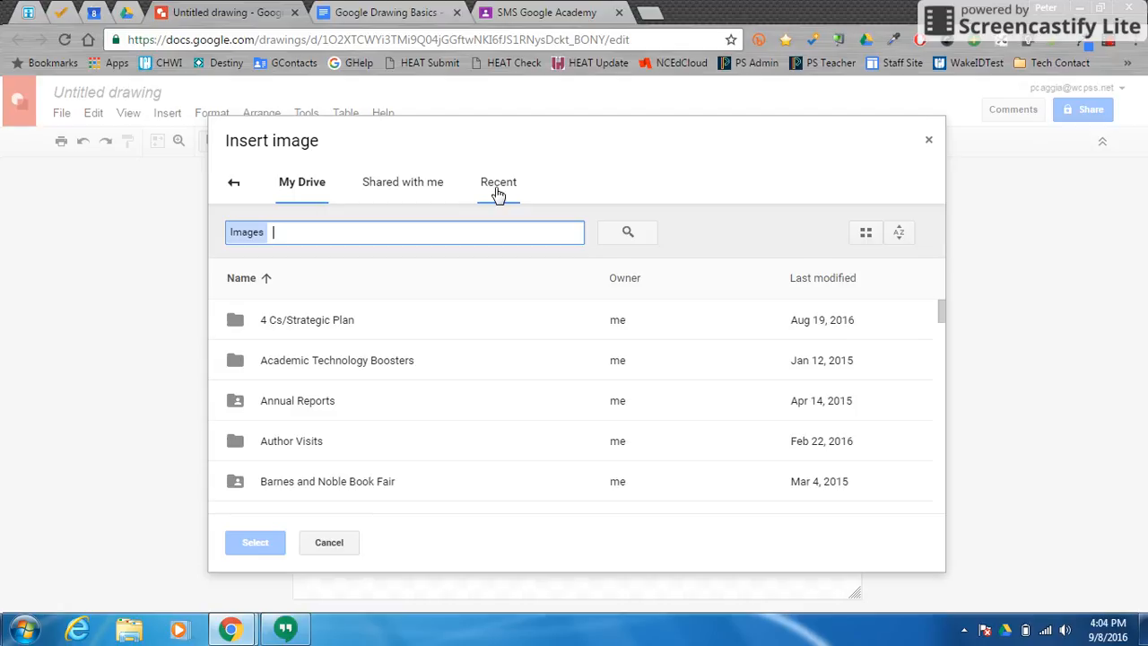
{"action": "type", "text": "sclem middle school"}
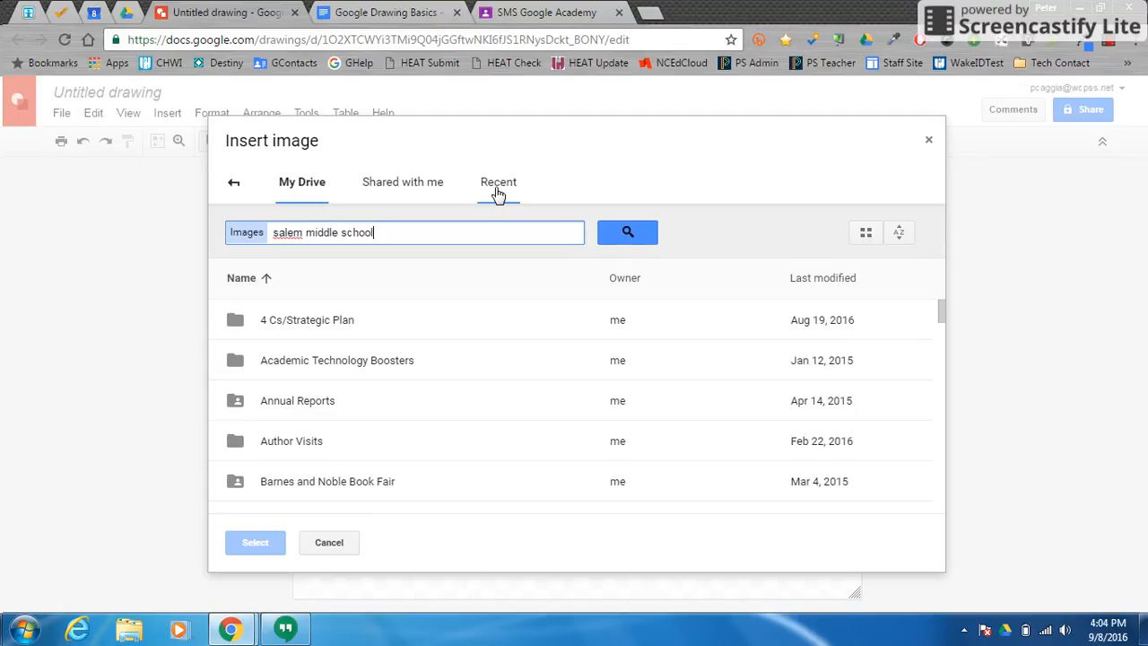
{"action": "key", "text": "Return"}
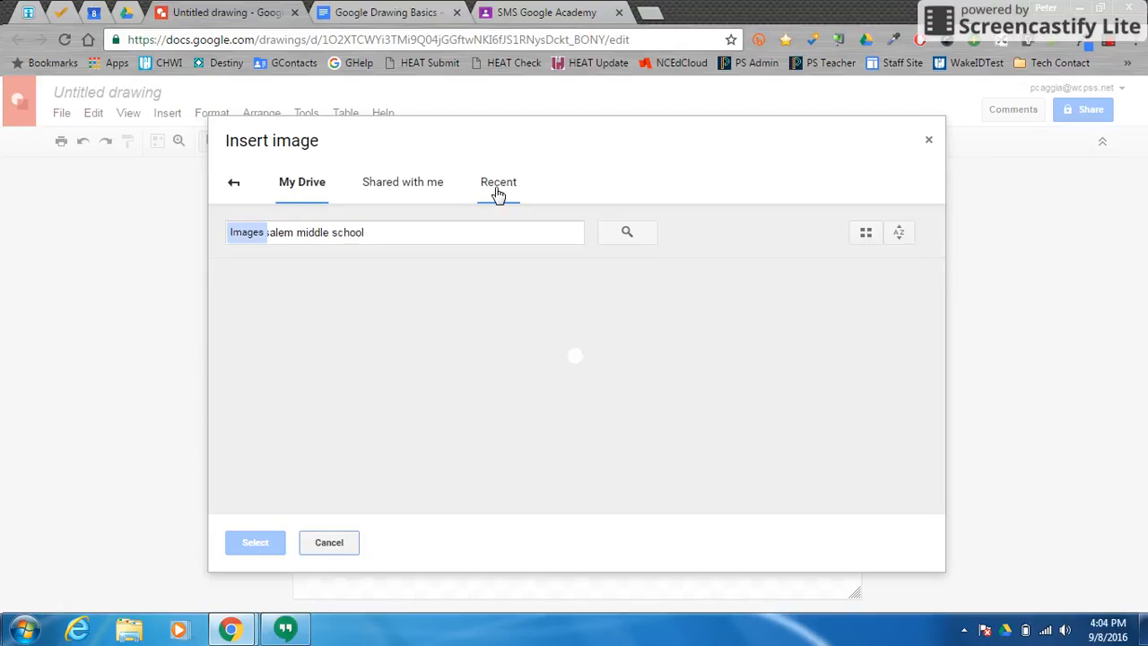
{"action": "left_click", "coordinate": [272, 319]}
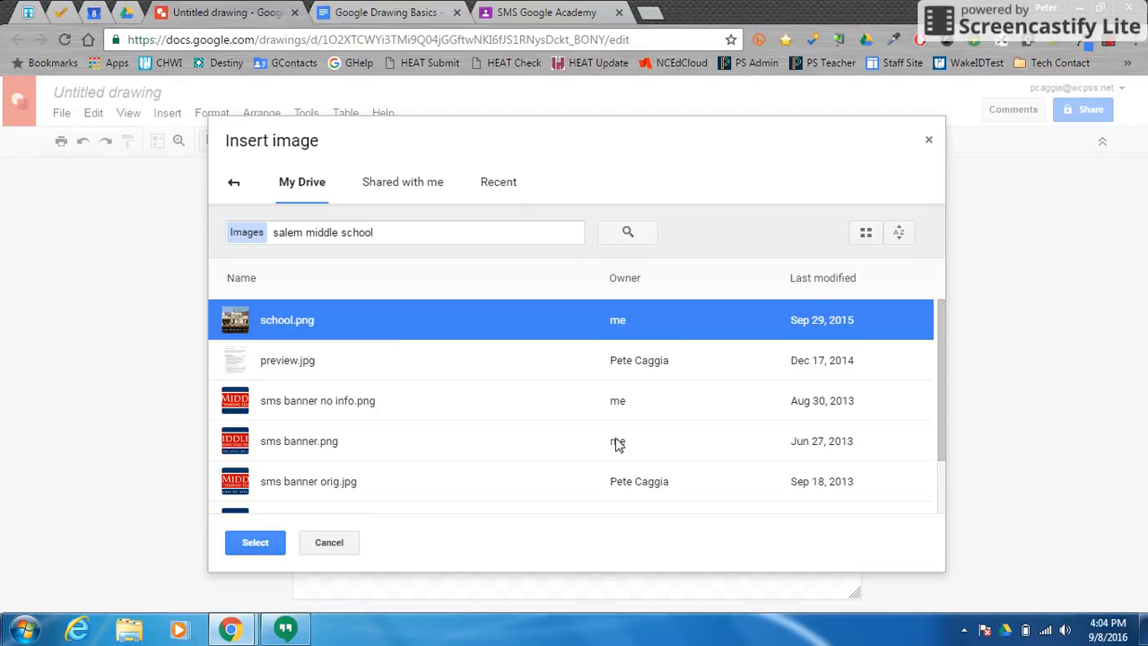
{"action": "left_click", "coordinate": [257, 543]}
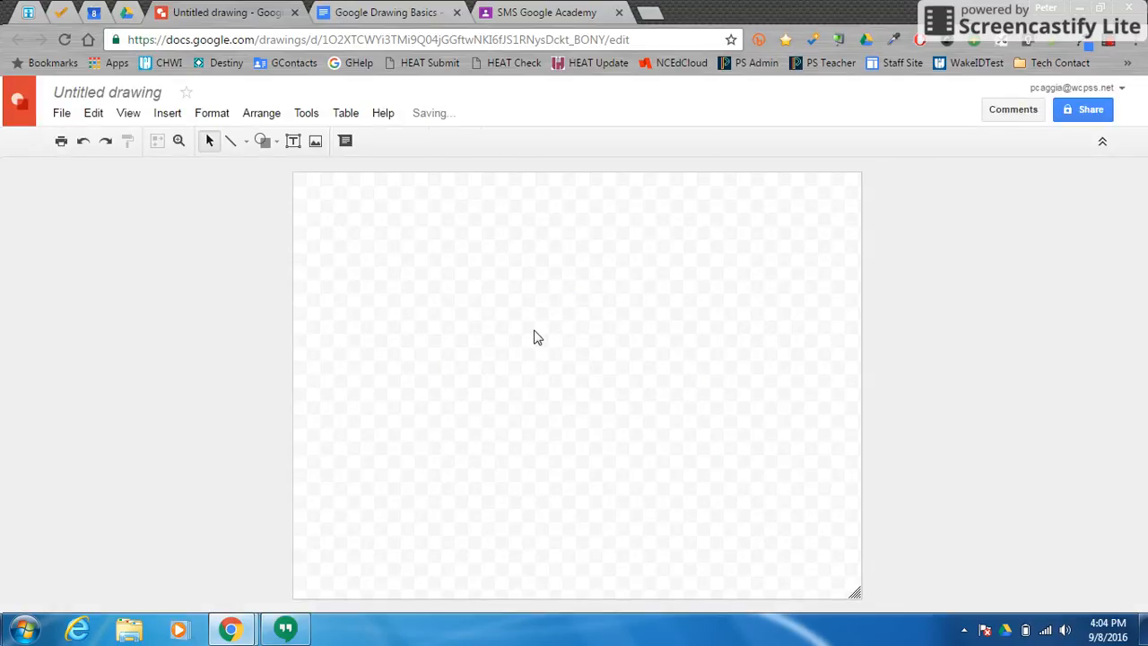
{"action": "left_click_drag", "start_coordinate": [523, 355], "coordinate": [506, 332]}
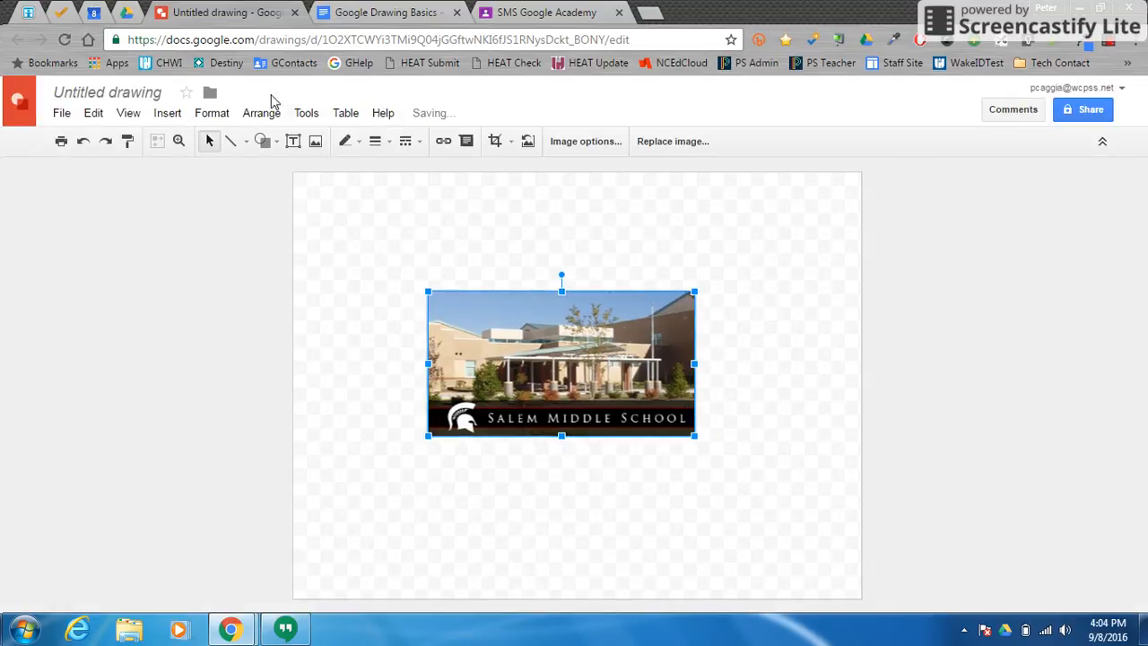
Search for images of "map of north america" with the Research tool.
{"action": "left_click", "coordinate": [308, 113]}
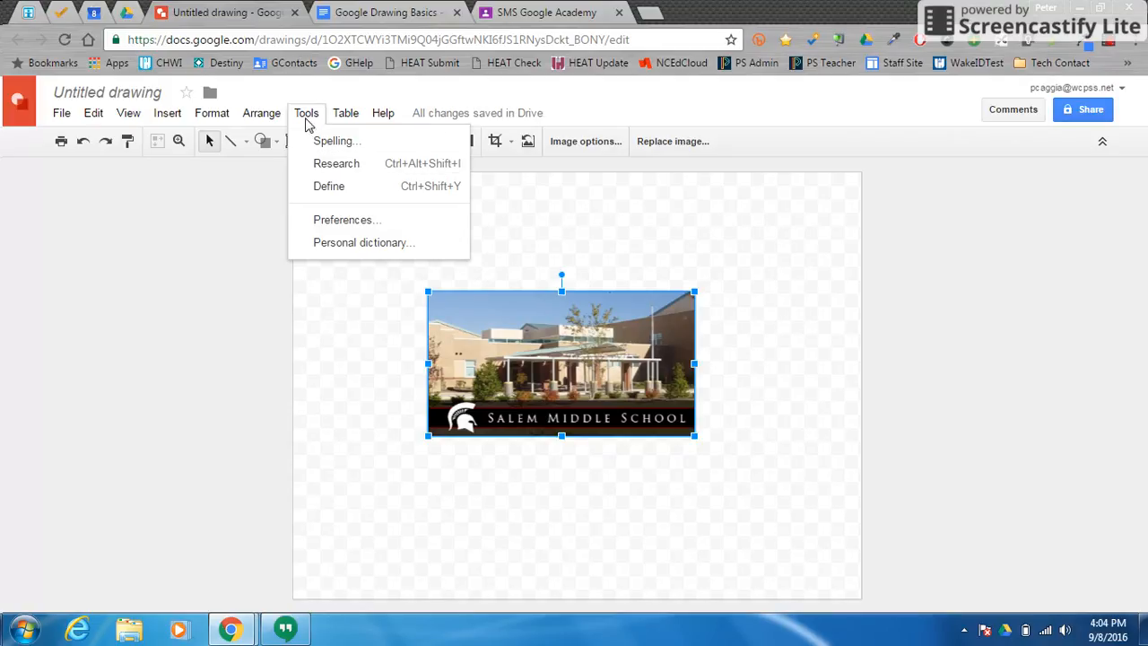
{"action": "left_click", "coordinate": [339, 167]}
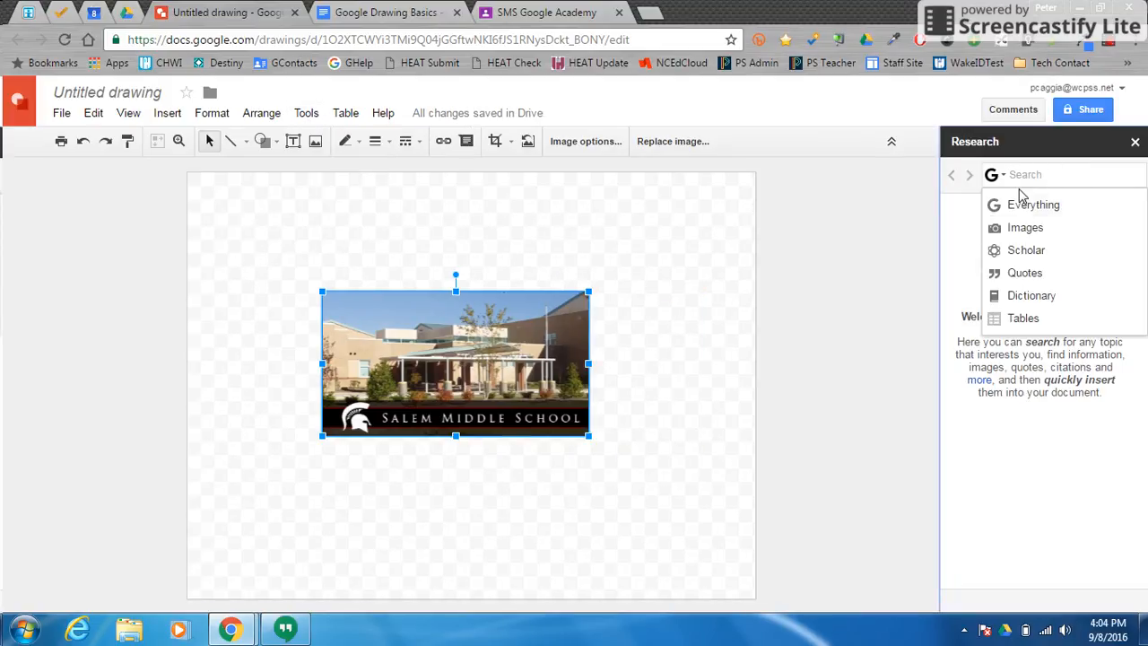
{"action": "left_click", "coordinate": [1028, 230]}
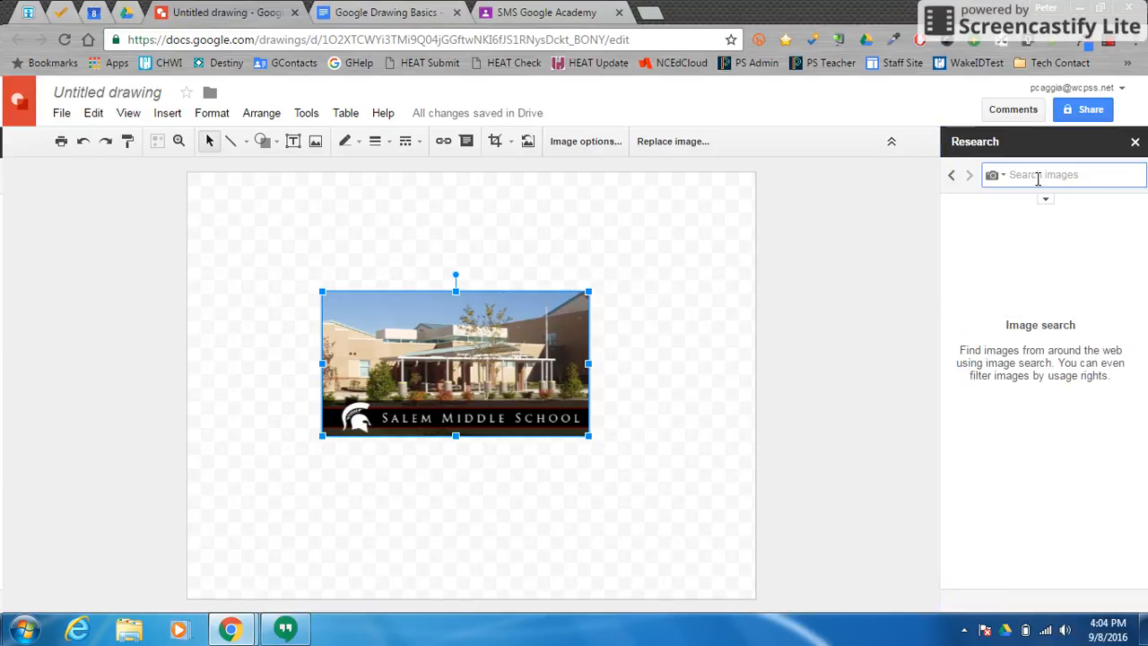
{"action": "type", "text": "map of north america"}
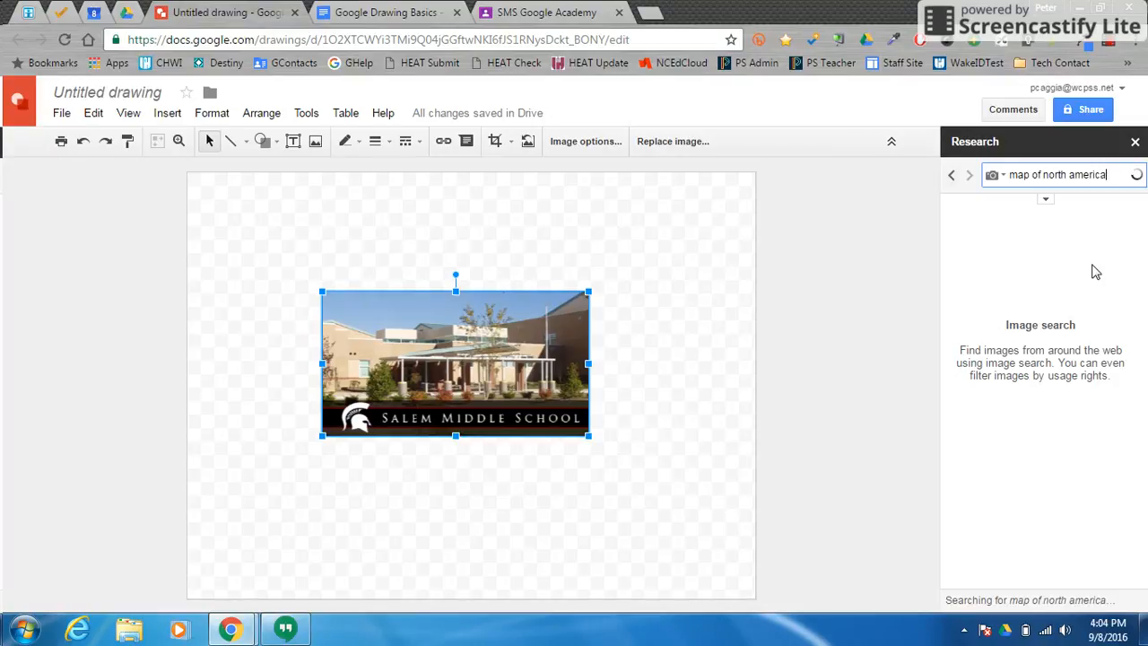
Filter the map image results by usage rights to "Free to use, share or modify, even commercially".
{"action": "left_click", "coordinate": [1045, 201]}
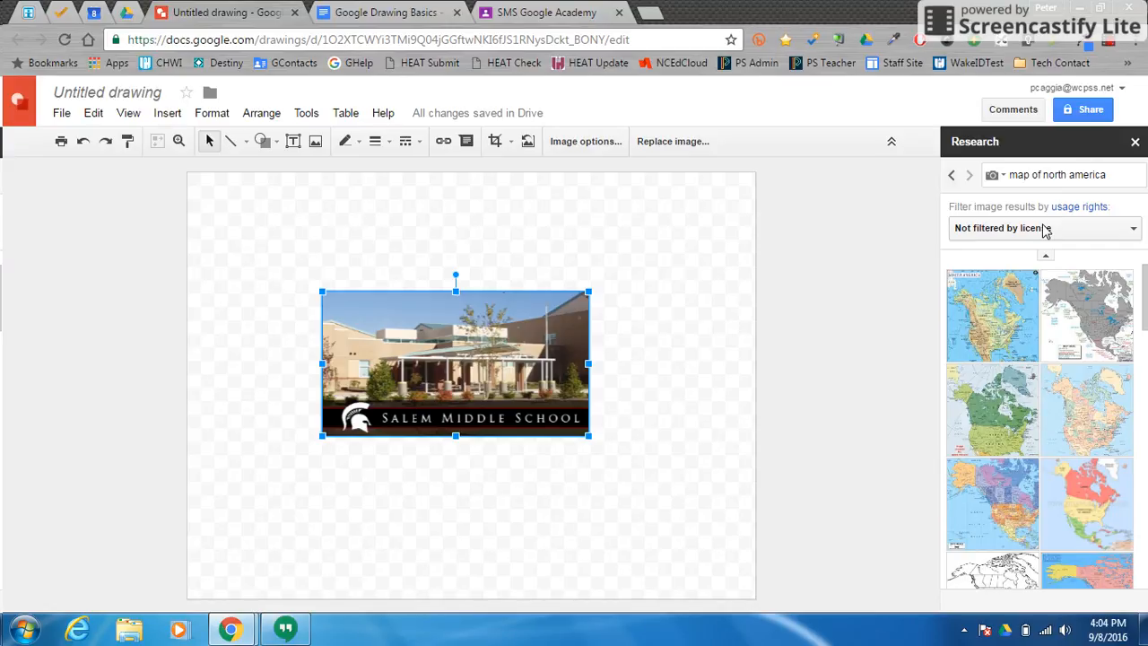
{"action": "left_click", "coordinate": [1045, 230]}
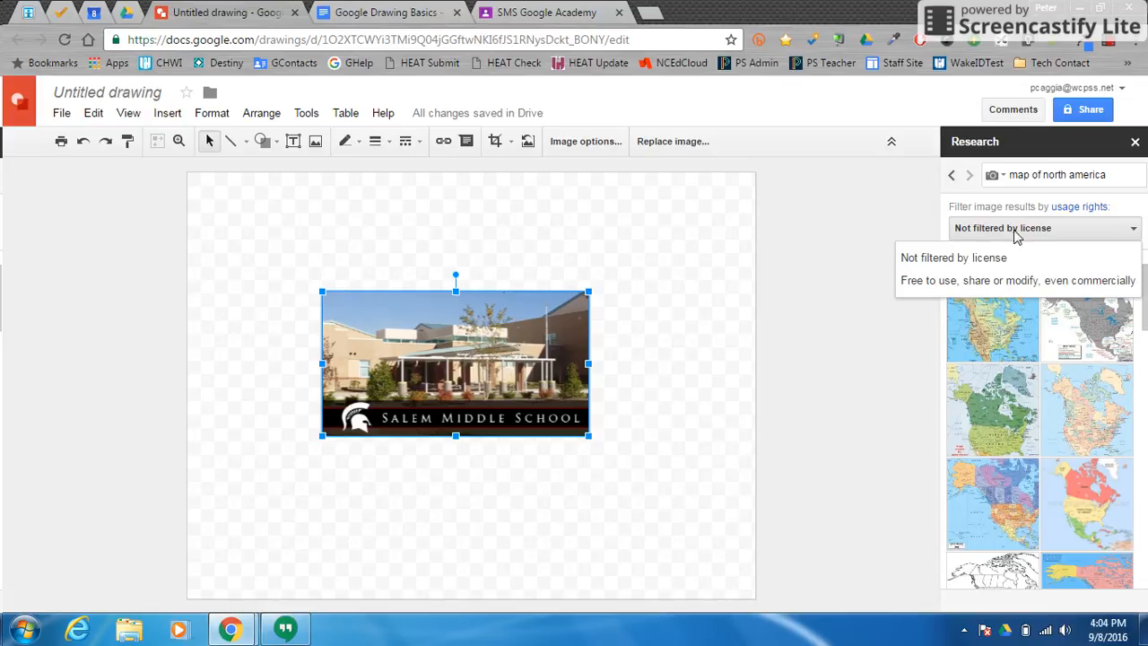
{"action": "left_click", "coordinate": [908, 226]}
{"action": "scroll", "coordinate": [1043, 246], "scroll_direction": "down", "scroll_amount": 1}
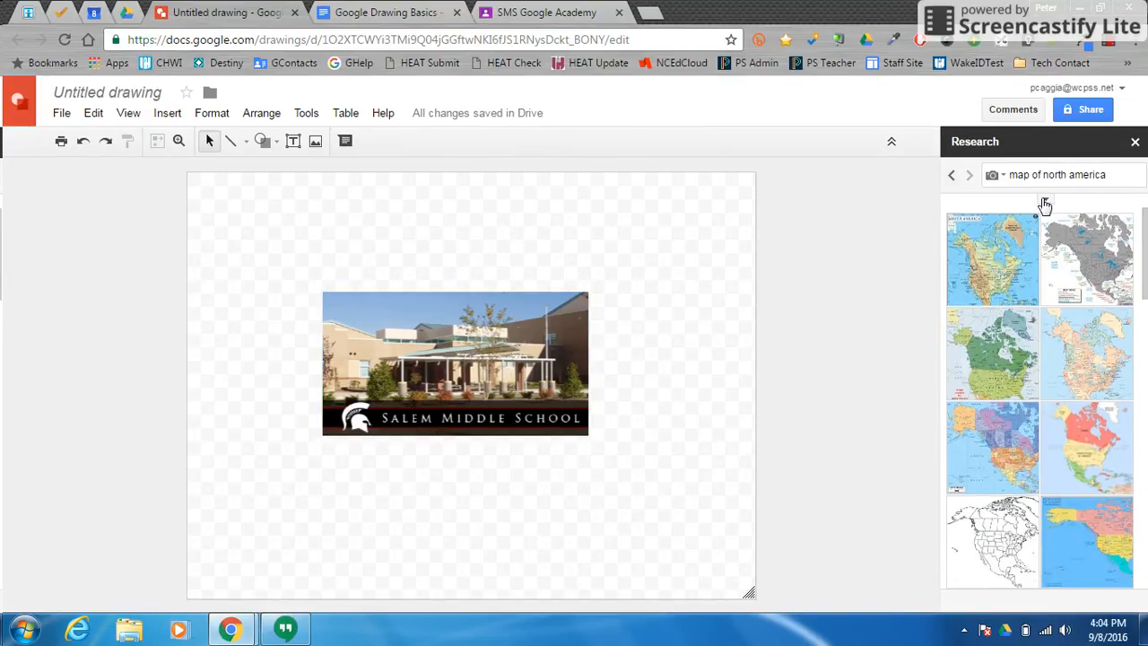
{"action": "left_click", "coordinate": [1044, 198]}
{"action": "left_click", "coordinate": [1039, 235]}
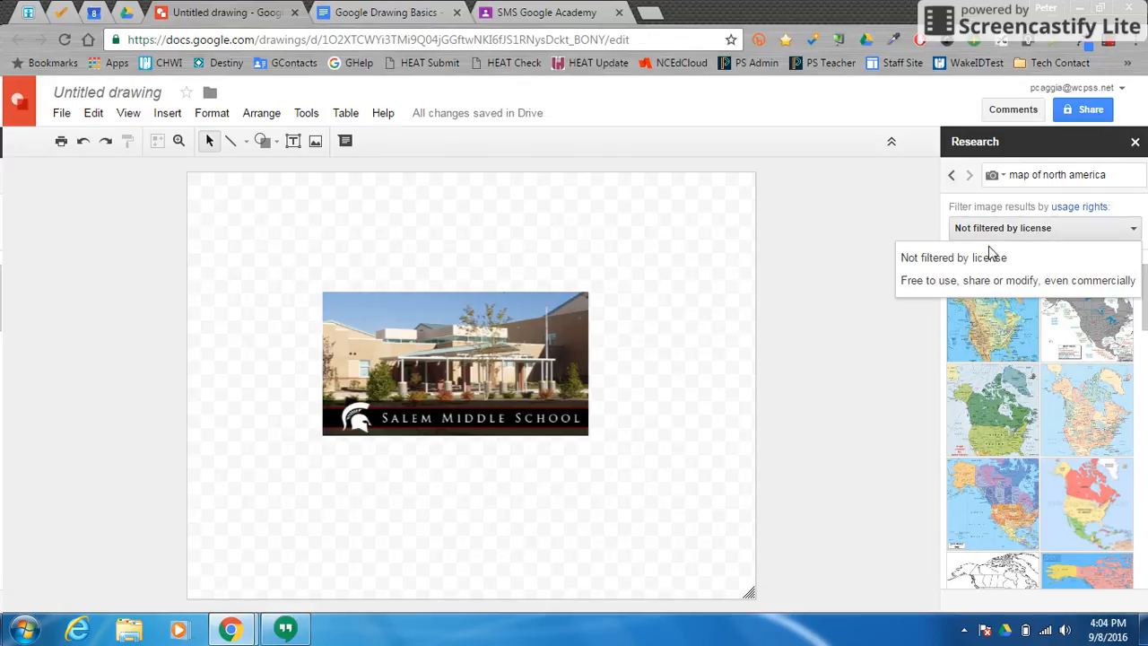
{"action": "left_click", "coordinate": [927, 285]}
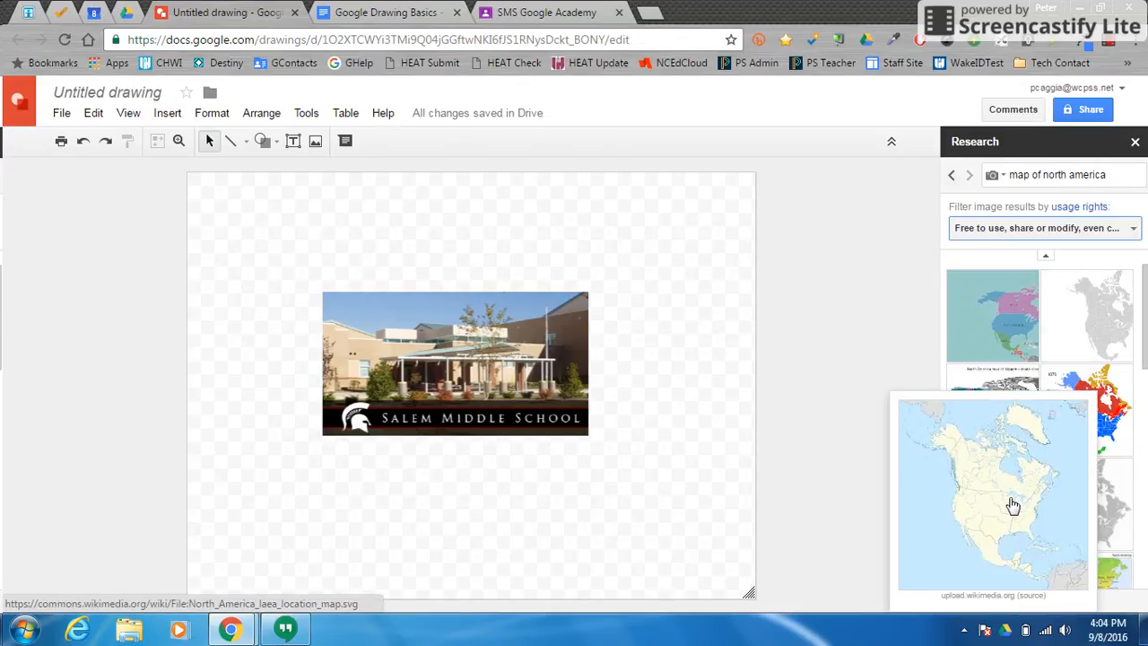
Place the black outline map of North America on the canvas, overlapping the school photo's lower right corner.
{"action": "scroll", "coordinate": [1061, 474], "scroll_direction": "down", "scroll_amount": 3}
{"action": "mouse_move", "coordinate": [1081, 549]}
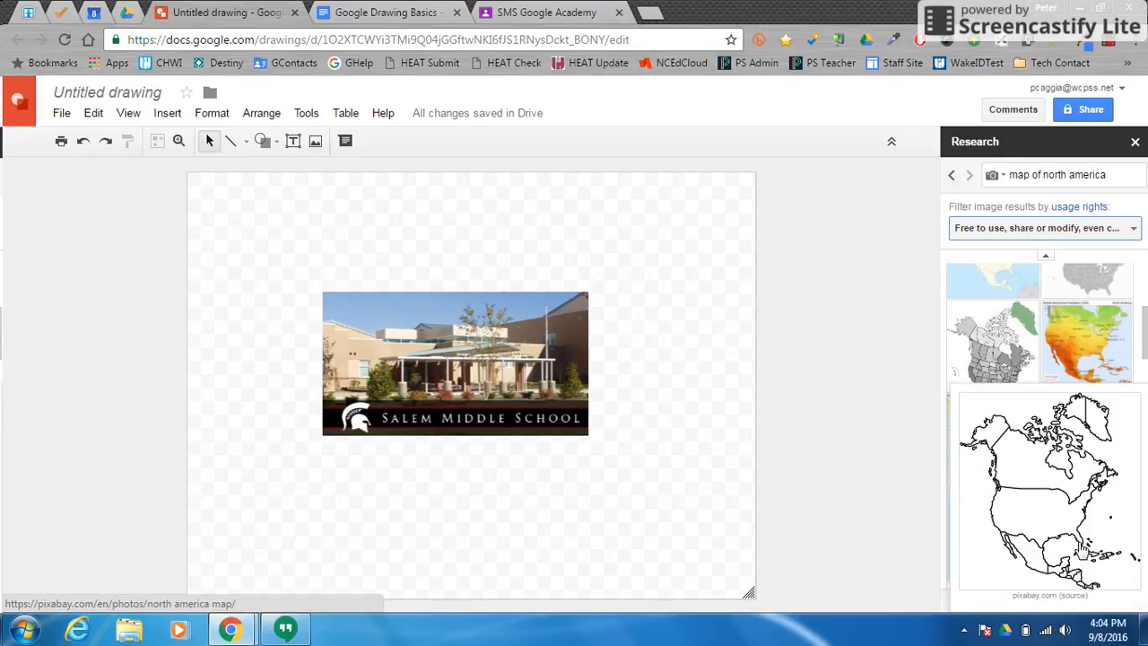
{"action": "left_click_drag", "start_coordinate": [1082, 551], "coordinate": [636, 489]}
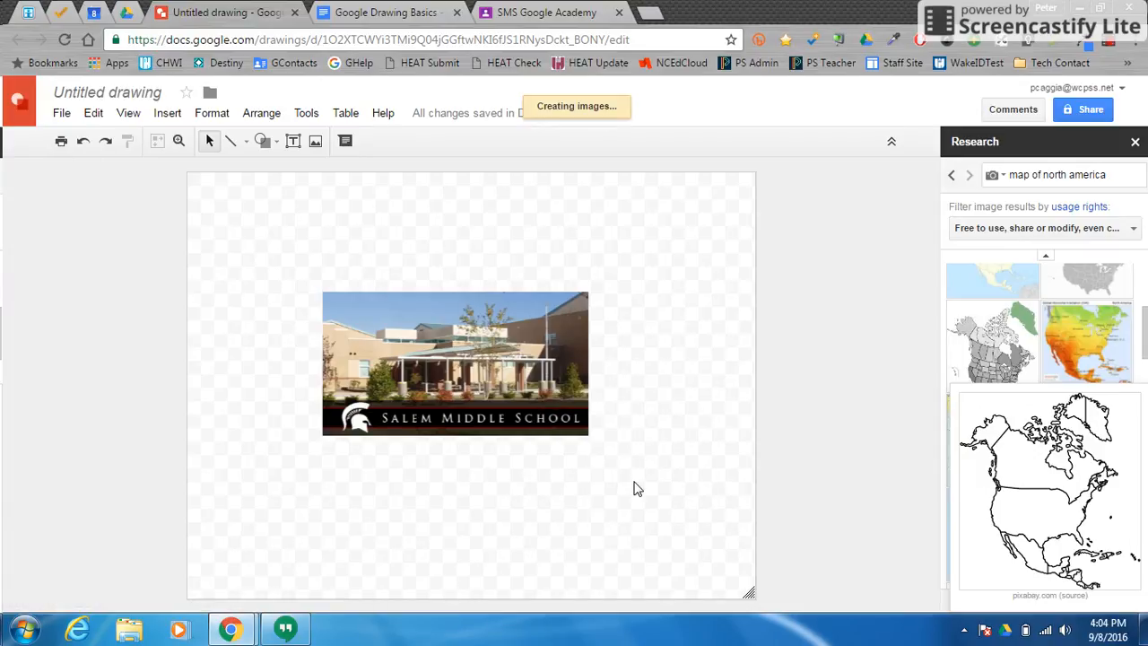
{"action": "left_click_drag", "start_coordinate": [511, 465], "coordinate": [442, 349]}
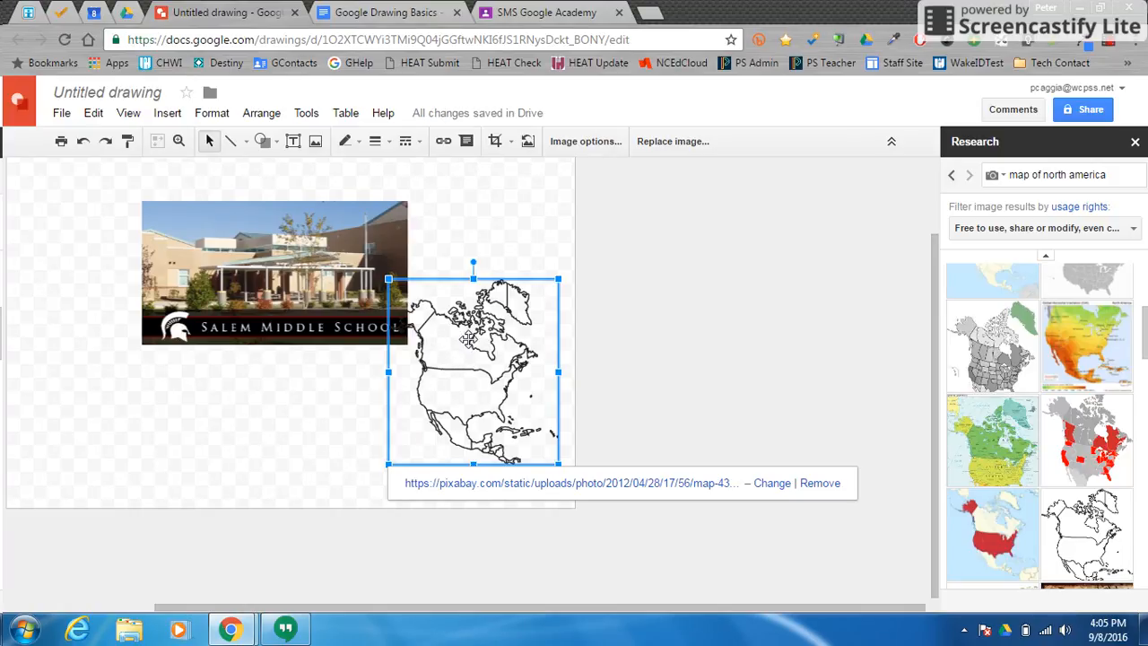
Delete the North America map from the canvas and close the Research tool.
{"action": "key", "text": "Delete"}
{"action": "left_click_drag", "start_coordinate": [238, 608], "coordinate": [172, 612]}
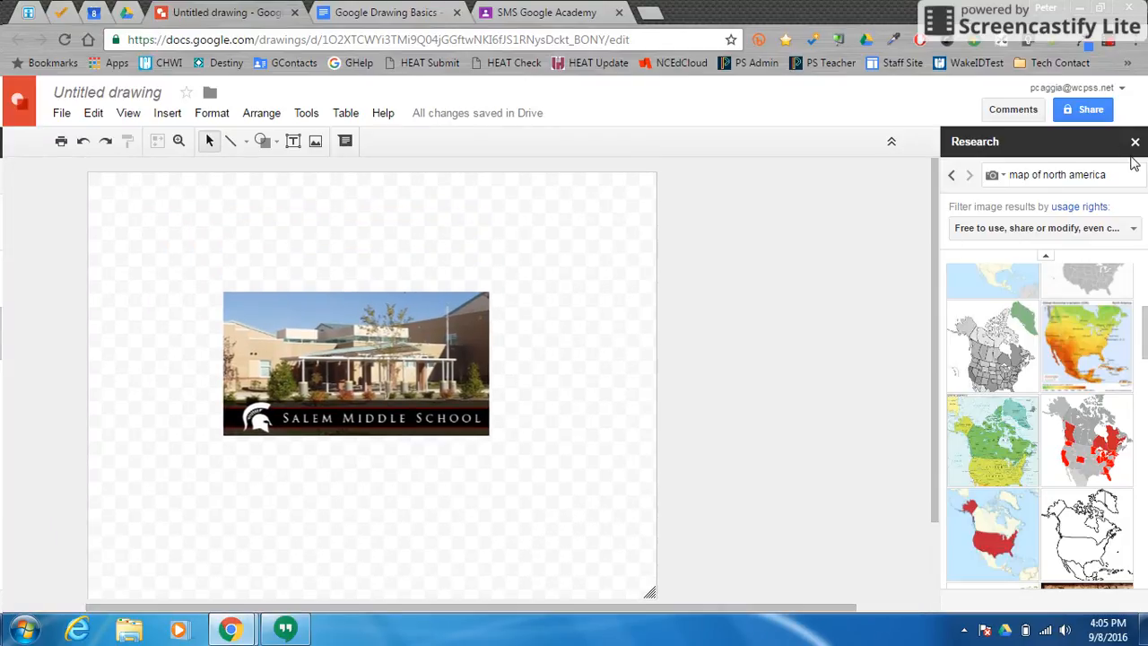
{"action": "left_click", "coordinate": [1134, 141]}
Enlarge the school photo to about three quarters of the canvas width and center it on the canvas with the alignment guides.
{"action": "left_click", "coordinate": [495, 349]}
{"action": "left_click_drag", "start_coordinate": [428, 292], "coordinate": [382, 253]}
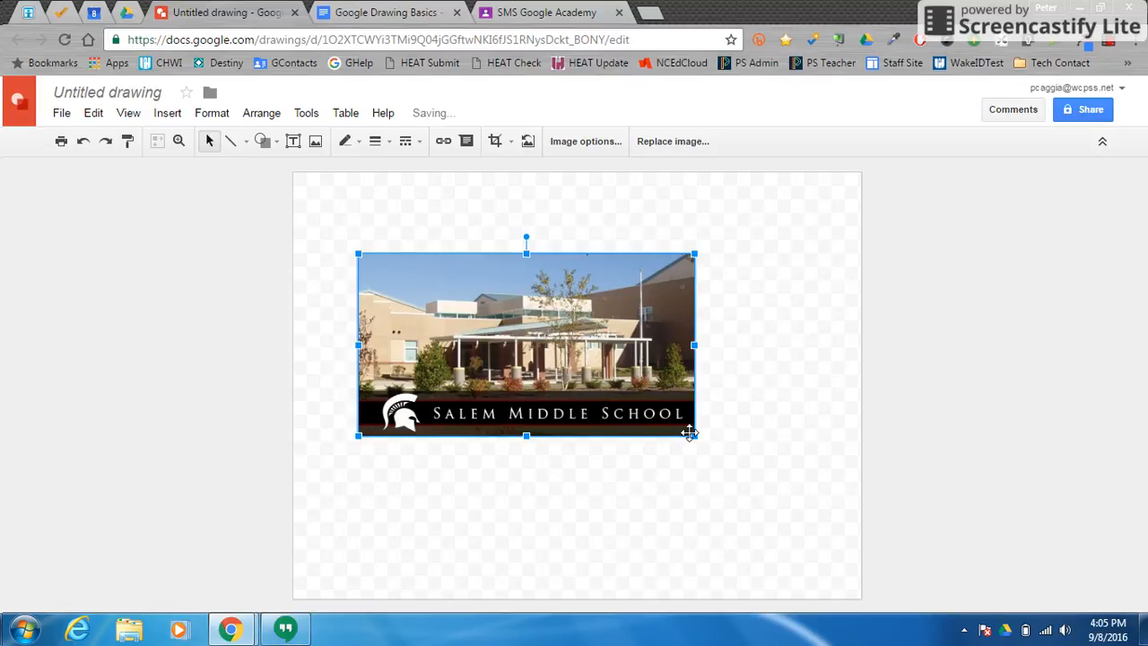
{"action": "left_click_drag", "start_coordinate": [694, 436], "coordinate": [746, 484]}
{"action": "mouse_move", "coordinate": [606, 403]}
{"action": "left_mouse_down"}
{"action": "mouse_move", "coordinate": [609, 362]}
{"action": "mouse_move", "coordinate": [611, 421]}
{"action": "left_mouse_up"}
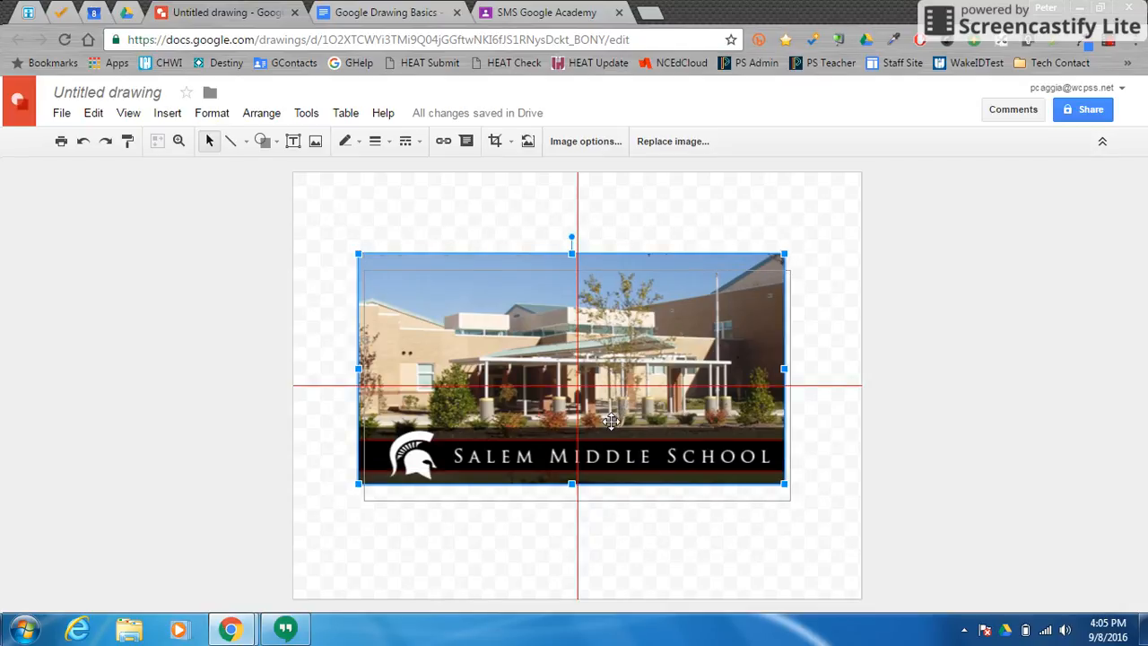
{"action": "left_click_drag", "start_coordinate": [610, 421], "coordinate": [611, 421]}
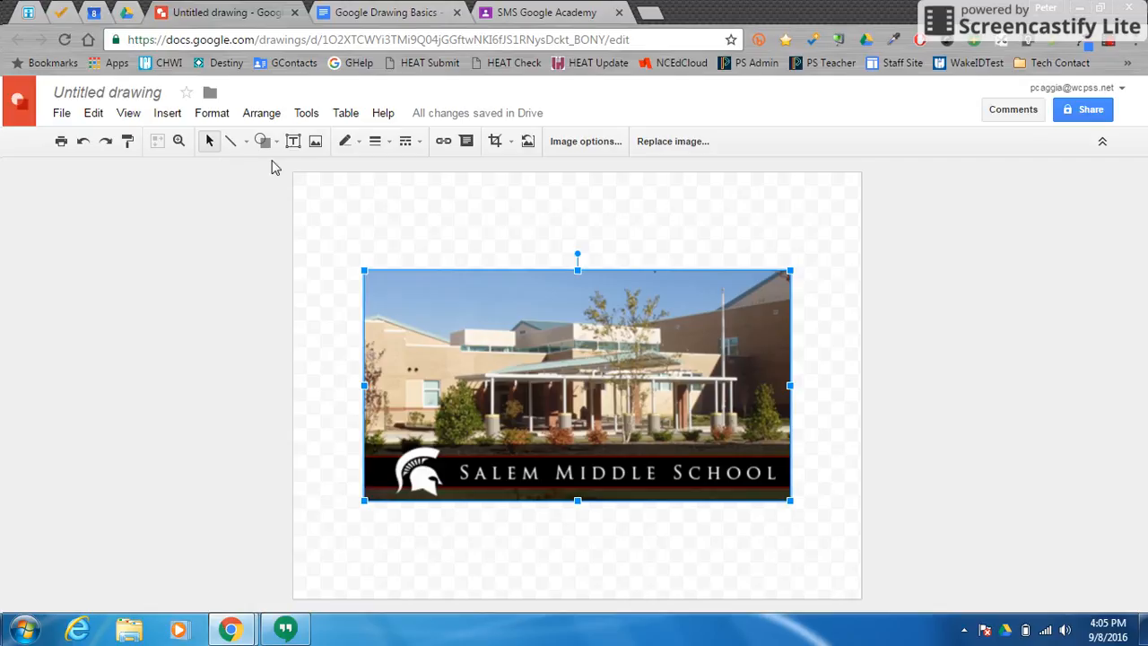
Add a wide text box directly above the school photo reading "#salemproud #spartansread".
{"action": "left_click", "coordinate": [292, 144]}
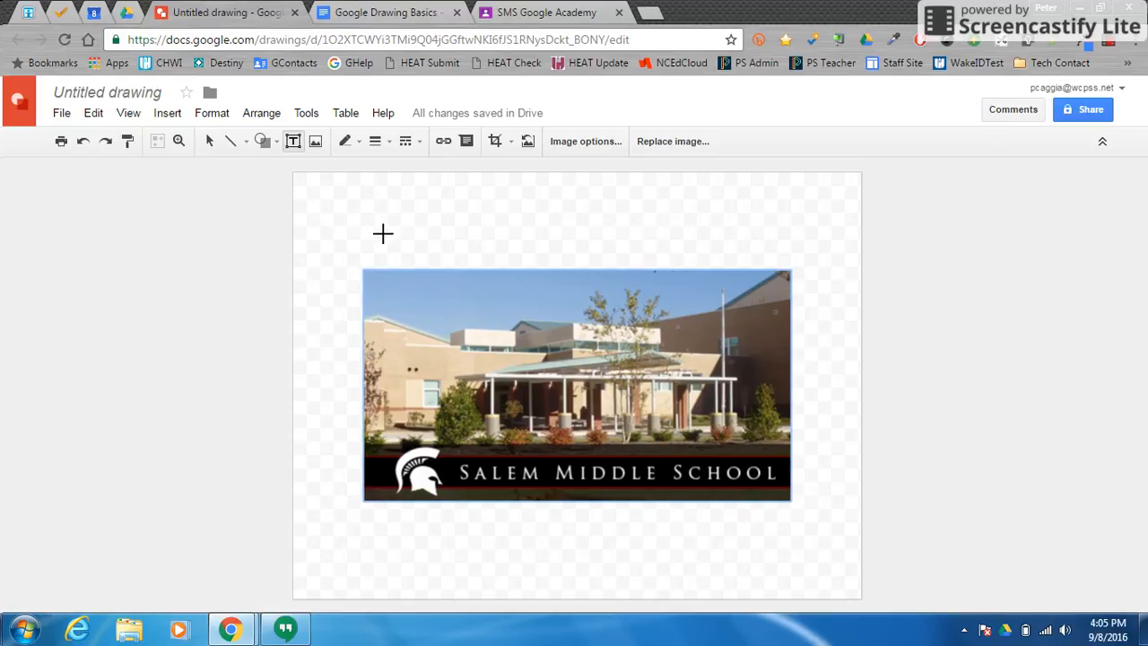
{"action": "left_click_drag", "start_coordinate": [382, 212], "coordinate": [716, 270]}
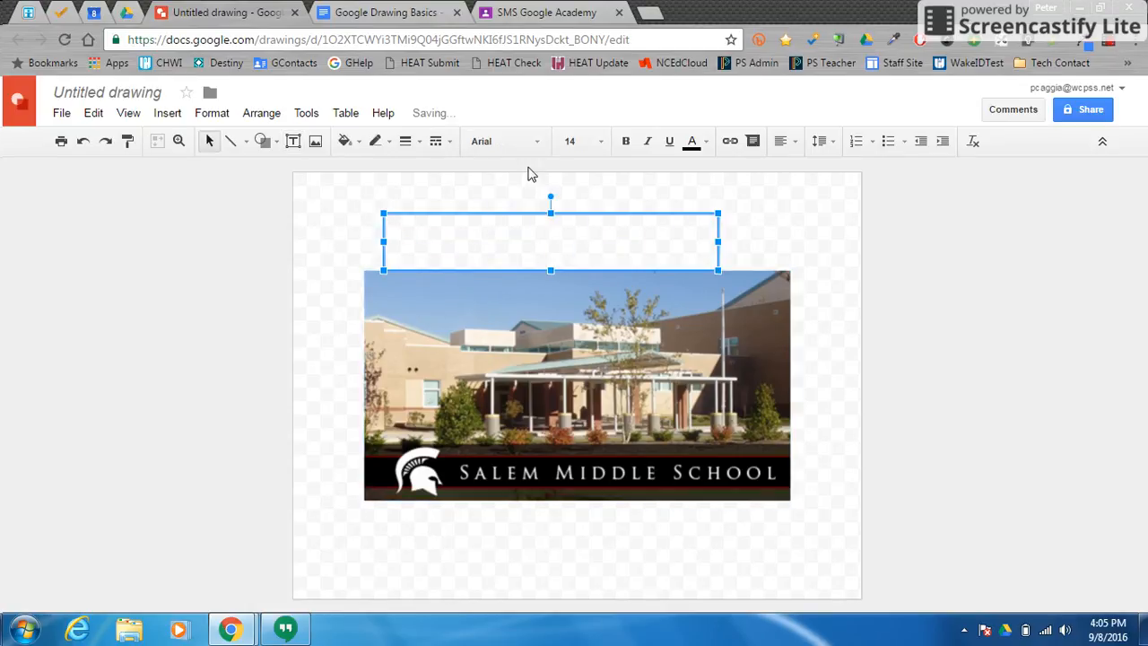
{"action": "type", "text": "#salemproud #spartansread"}
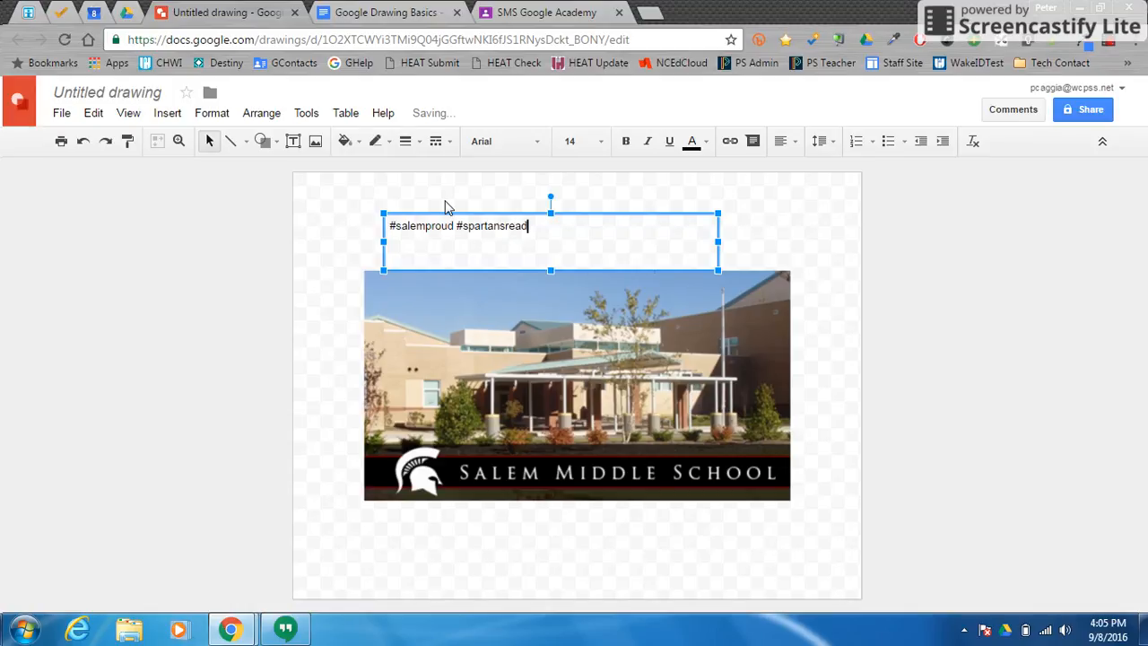
Format the "#salemproud #spartansread" caption in bold Copse at size 30.
{"action": "left_click", "coordinate": [752, 224]}
{"action": "left_click", "coordinate": [557, 236]}
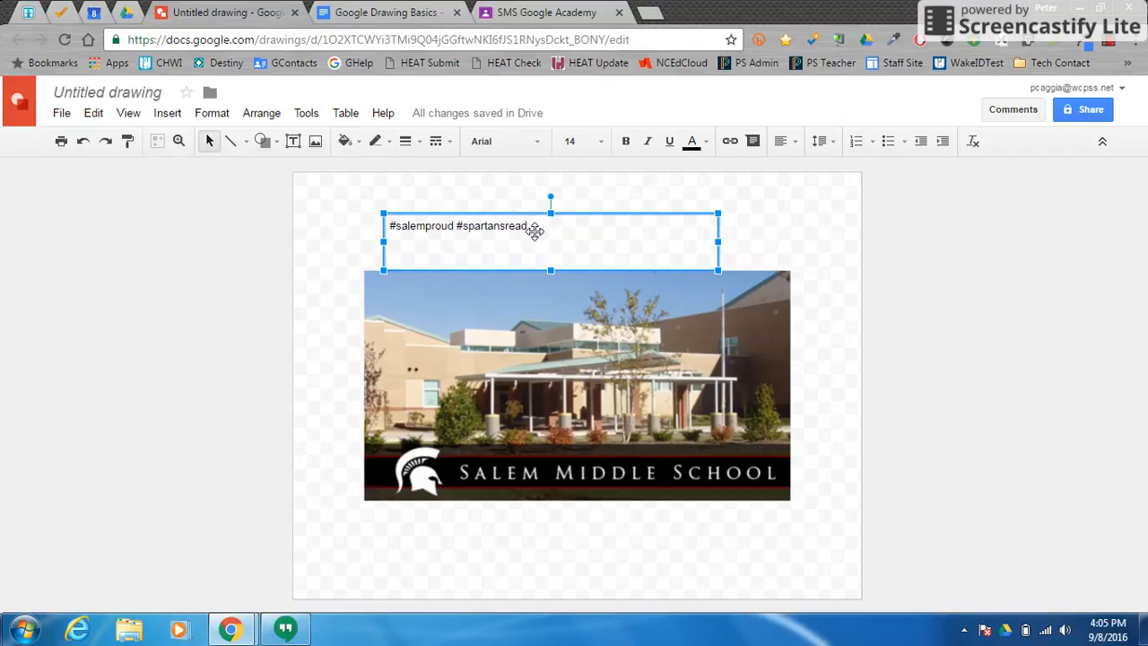
{"action": "left_click", "coordinate": [539, 144]}
{"action": "left_click", "coordinate": [502, 173]}
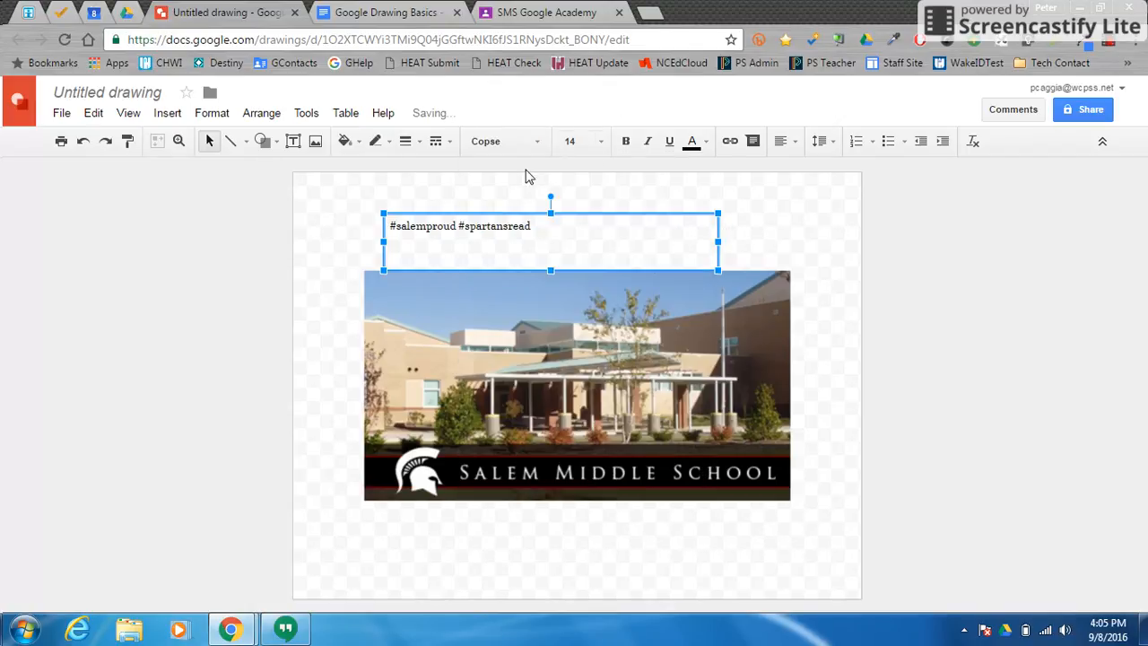
{"action": "left_click", "coordinate": [600, 144]}
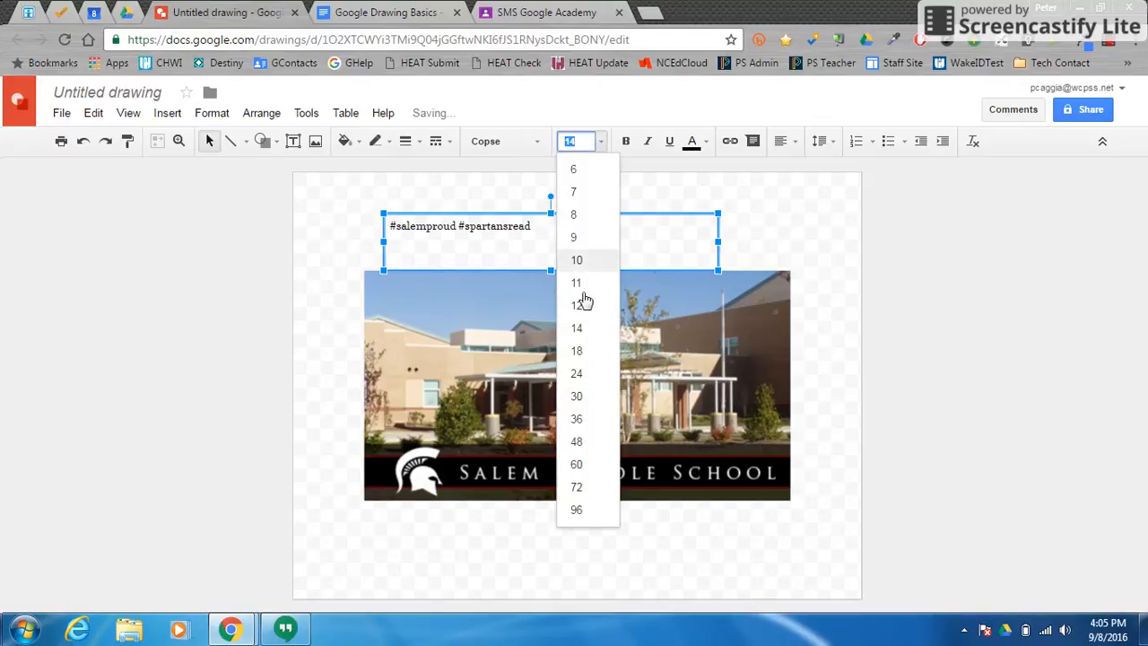
{"action": "left_click", "coordinate": [589, 397]}
{"action": "left_click", "coordinate": [626, 141]}
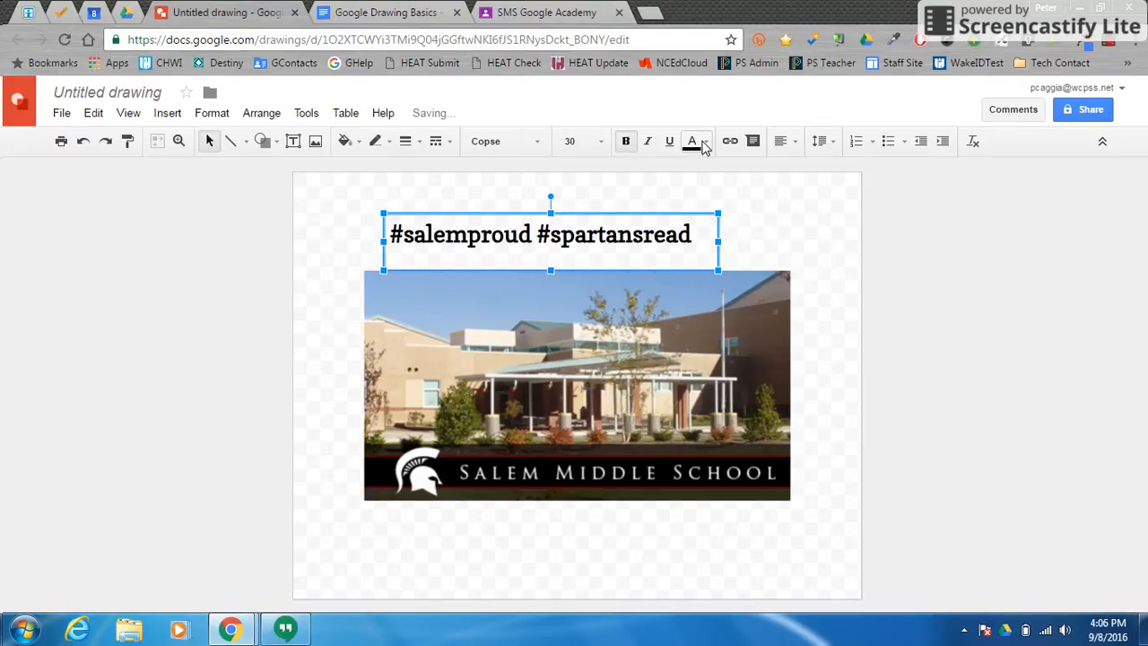
Color the hashtag caption dark red and center it horizontally within its text box.
{"action": "left_click", "coordinate": [702, 141]}
{"action": "left_click", "coordinate": [700, 224]}
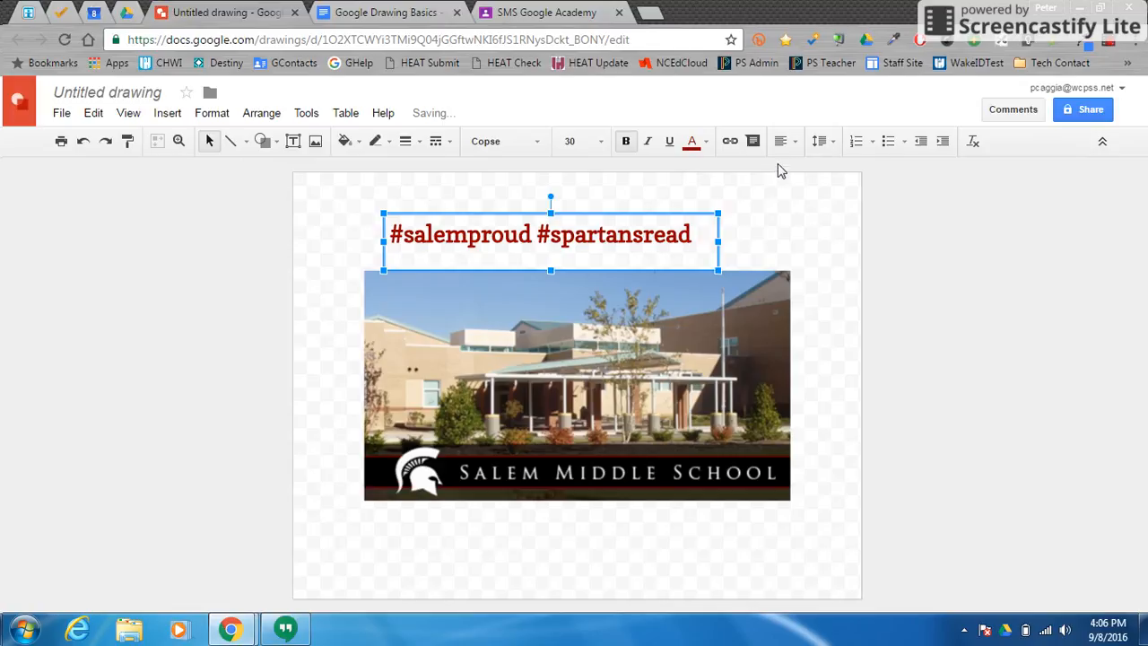
{"action": "left_click", "coordinate": [795, 142]}
{"action": "left_click", "coordinate": [807, 168]}
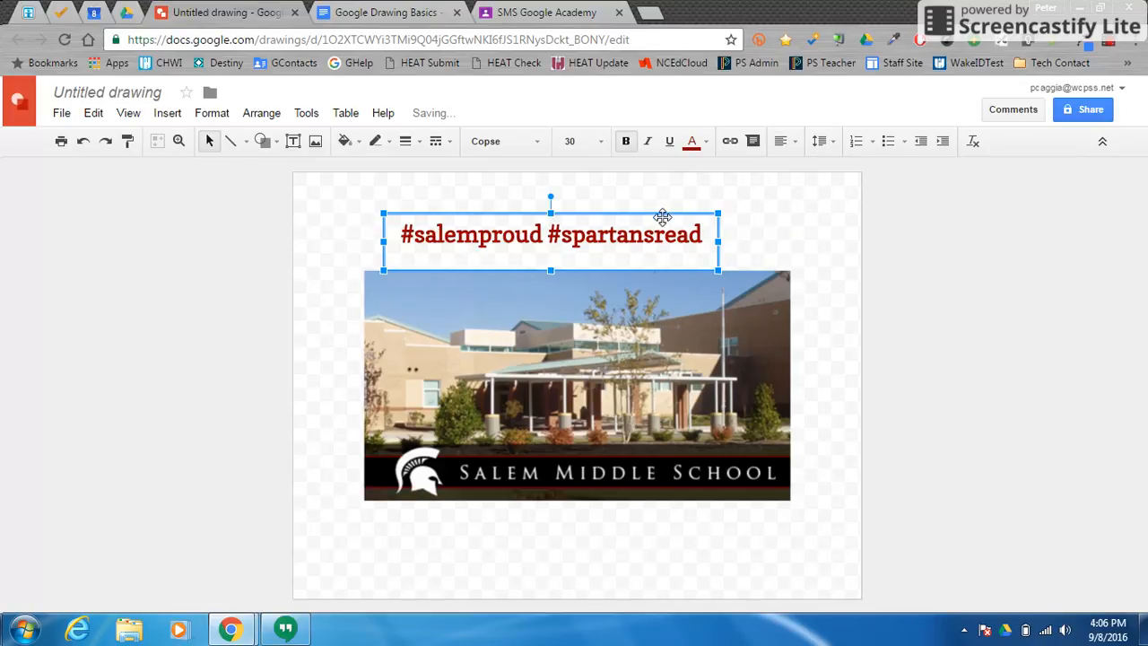
Move the caption below the school photo, and reposition it over the sky along the photo's upper edge.
{"action": "left_click_drag", "start_coordinate": [652, 213], "coordinate": [676, 497]}
{"action": "left_click", "coordinate": [690, 246]}
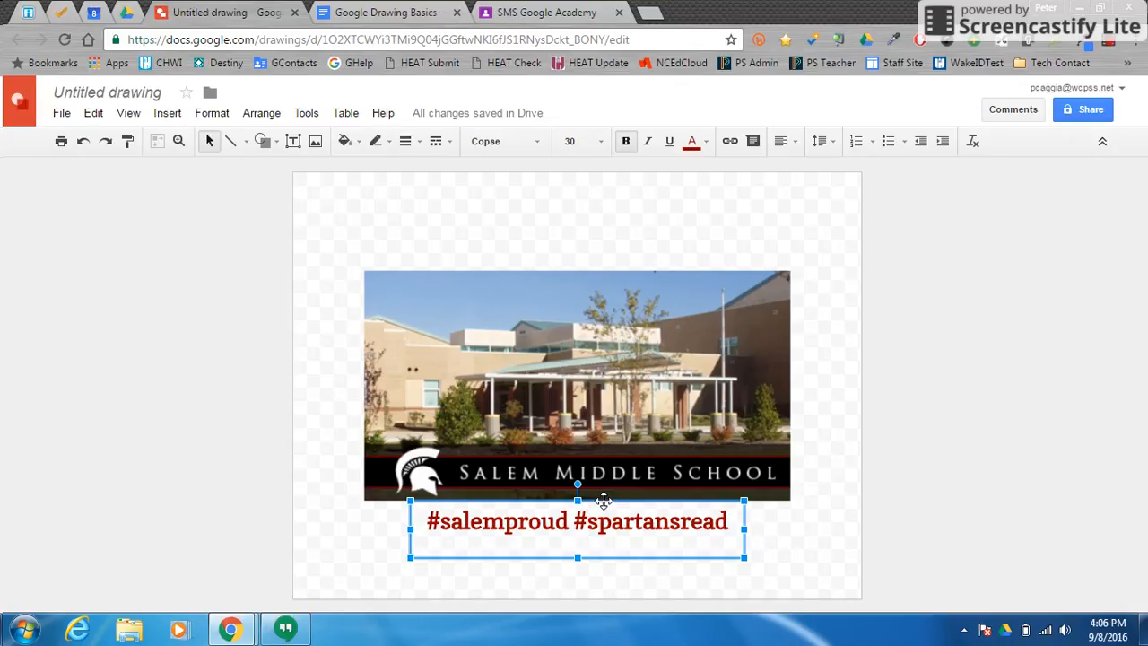
{"action": "left_click_drag", "start_coordinate": [603, 500], "coordinate": [564, 272]}
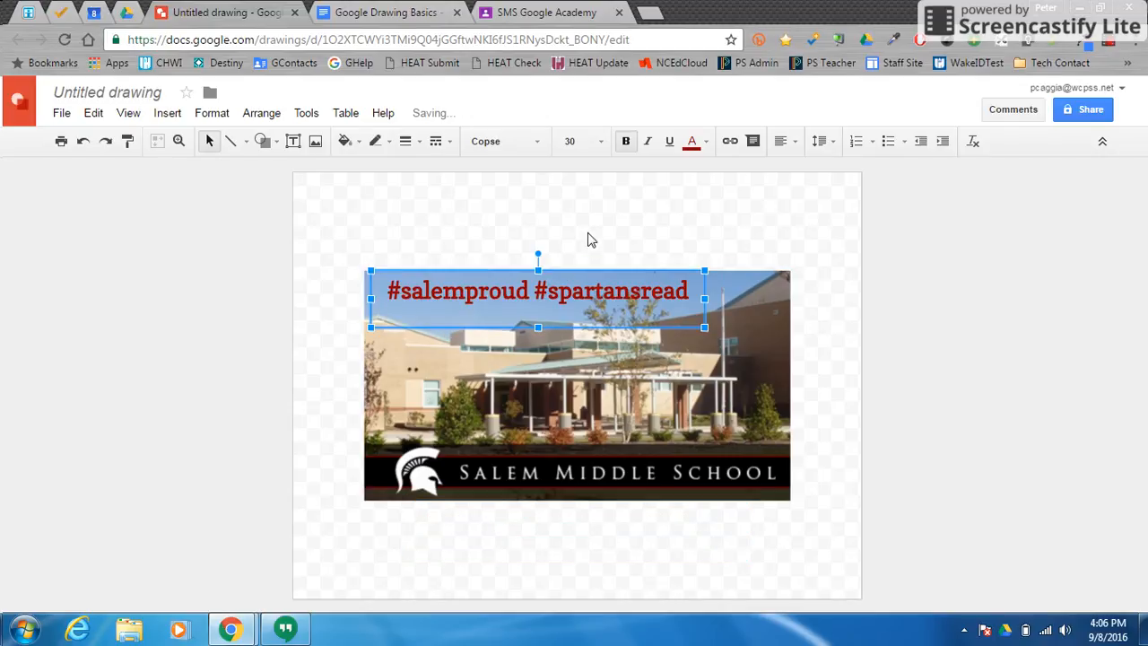
{"action": "left_click", "coordinate": [591, 240]}
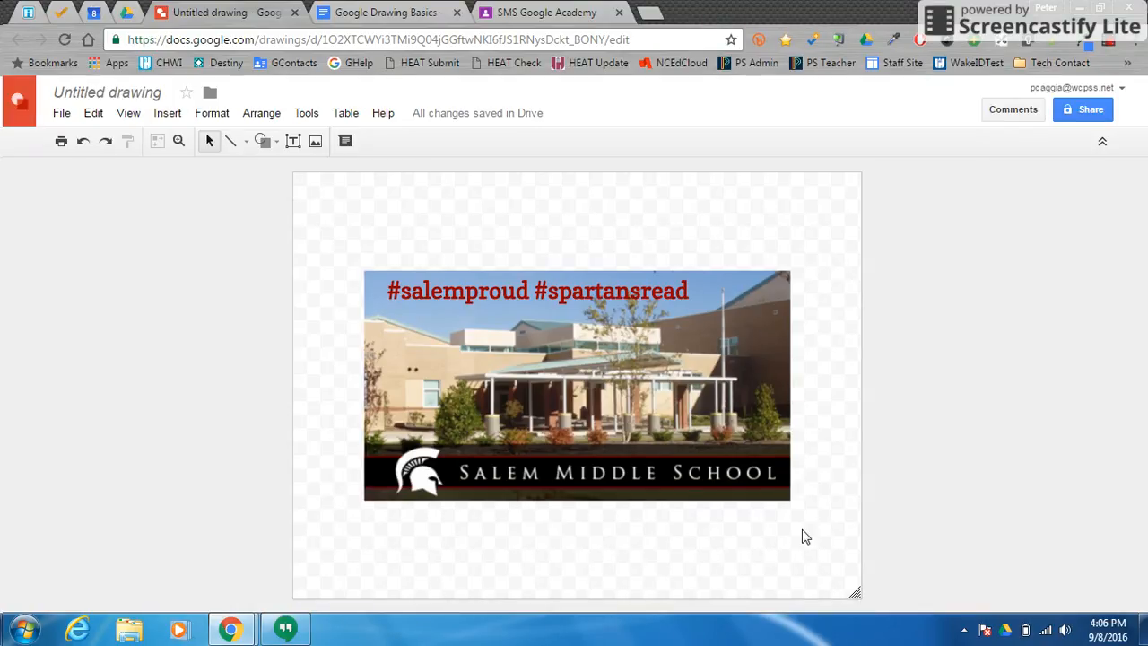
Select the photo and caption together and move them into the canvas's upper left corner.
{"action": "left_click_drag", "start_coordinate": [827, 540], "coordinate": [308, 218]}
{"action": "left_click", "coordinate": [838, 566]}
{"action": "left_click", "coordinate": [97, 115]}
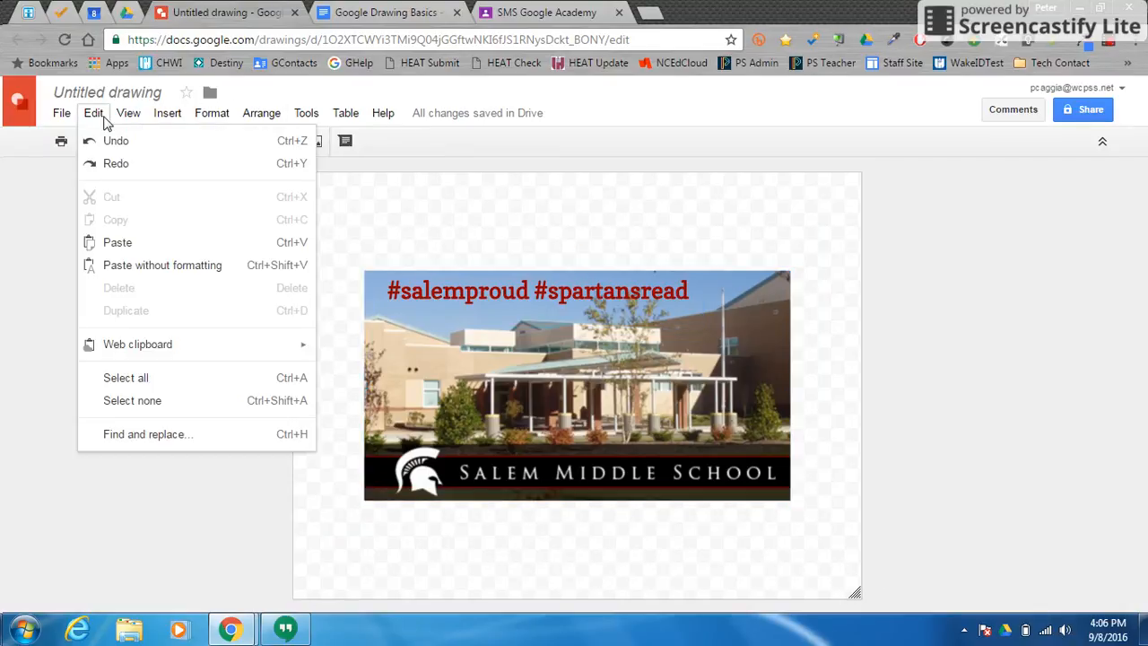
{"action": "left_click", "coordinate": [141, 383]}
{"action": "left_click_drag", "start_coordinate": [567, 408], "coordinate": [497, 311]}
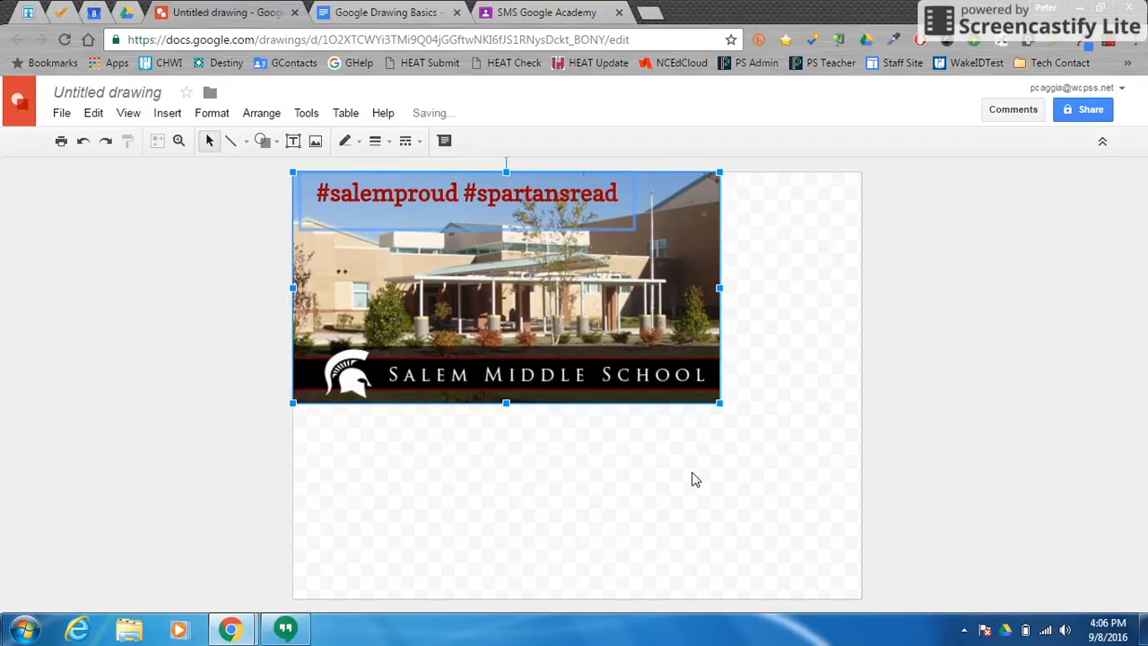
{"action": "left_click", "coordinate": [792, 515]}
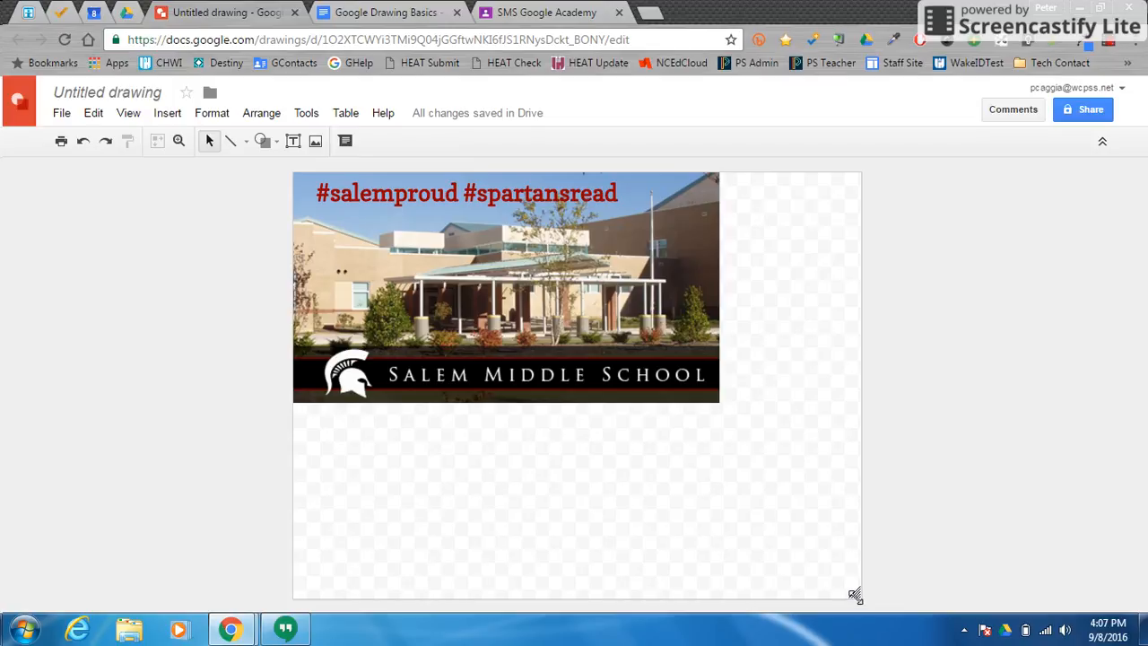
Shrink the canvas to the edges of the school photo, and undo that resize.
{"action": "left_click_drag", "start_coordinate": [854, 595], "coordinate": [718, 406]}
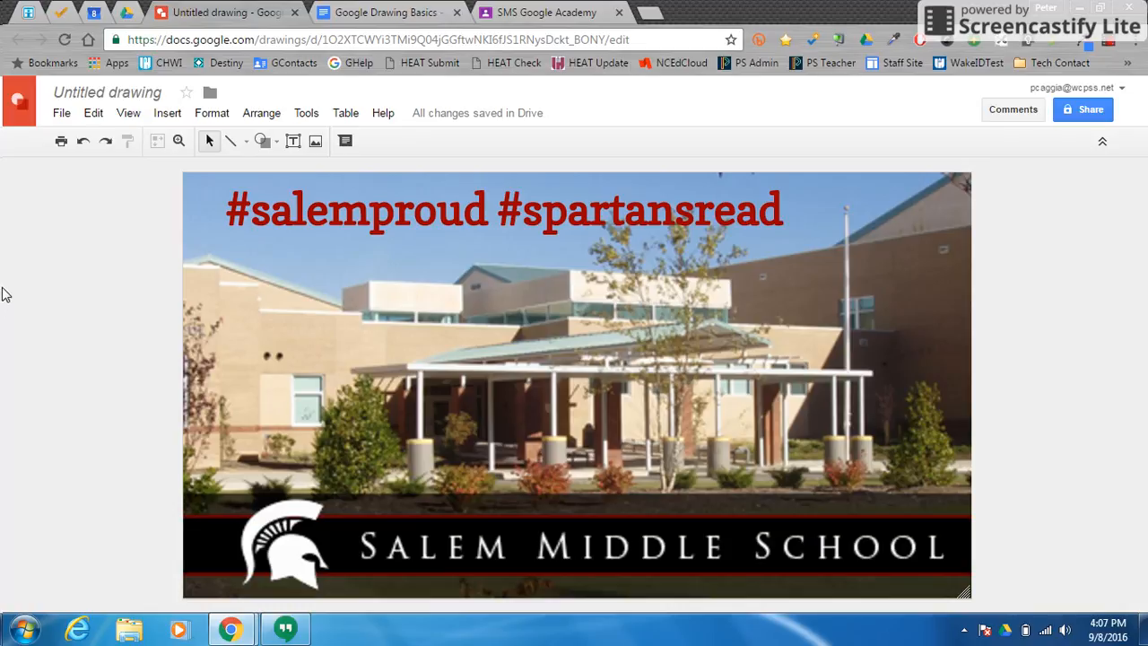
{"action": "left_click", "coordinate": [82, 143]}
{"action": "left_click", "coordinate": [82, 143]}
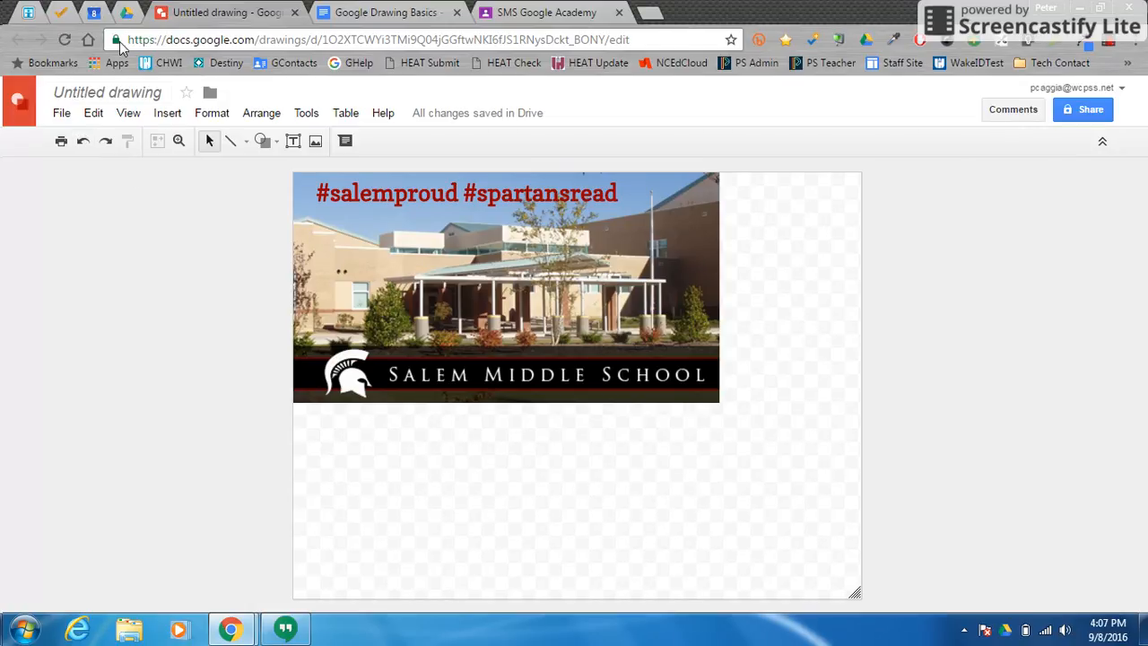
Delete the school photo and the hashtag text box to empty the canvas.
{"action": "left_click", "coordinate": [463, 300]}
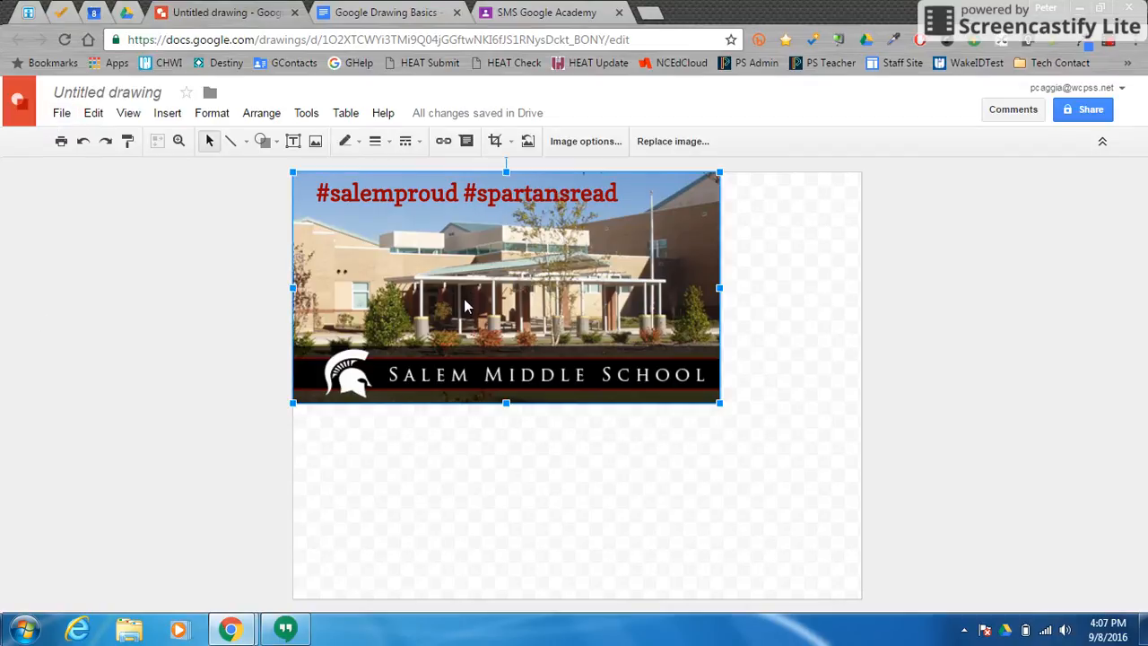
{"action": "key", "text": "Delete"}
{"action": "left_click", "coordinate": [439, 196]}
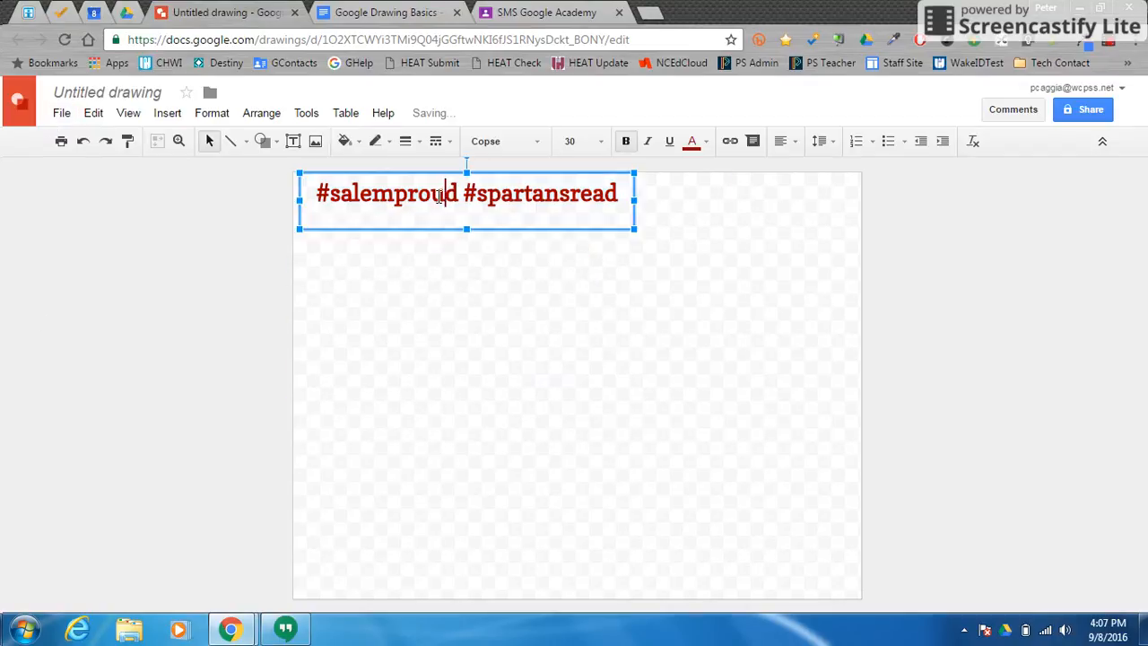
{"action": "left_click", "coordinate": [634, 194]}
{"action": "key", "text": "Delete"}
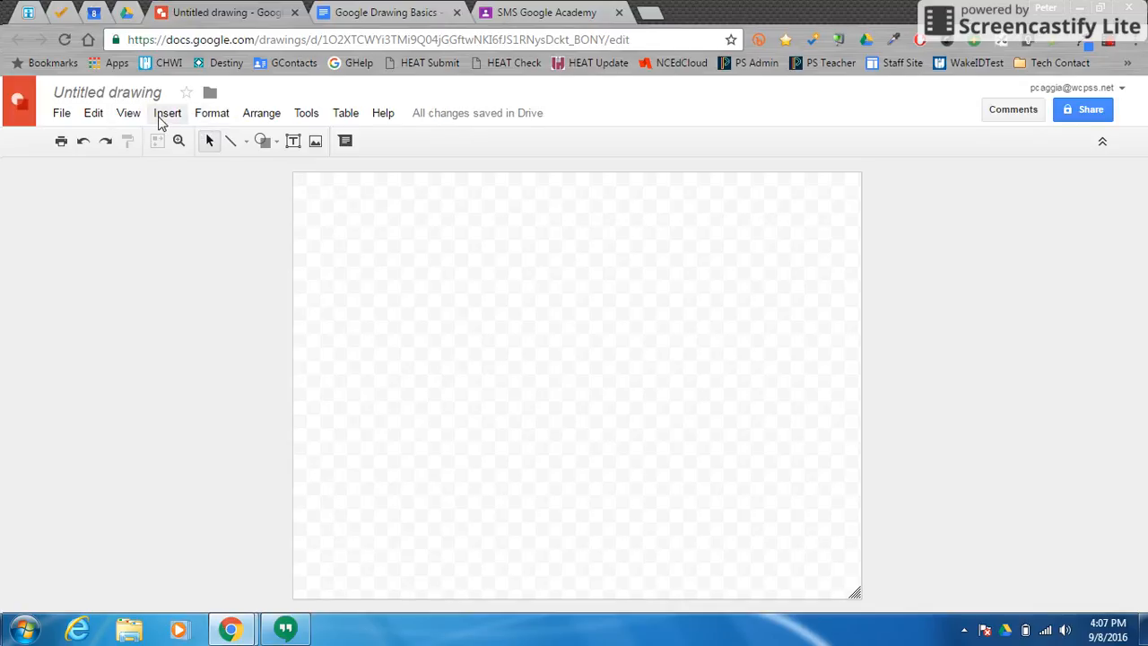
Search Drive images for "spartanhead" and insert the last listed spartanhead.jpg into the drawing.
{"action": "left_click", "coordinate": [161, 117]}
{"action": "mouse_move", "coordinate": [213, 114]}
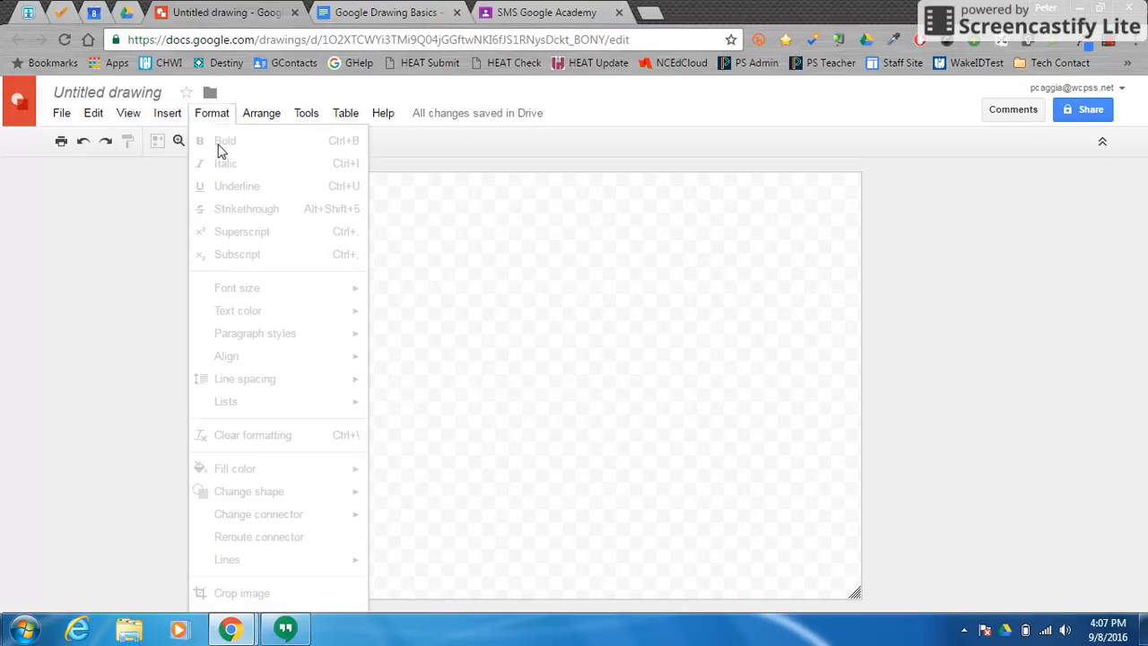
{"action": "mouse_move", "coordinate": [167, 113]}
{"action": "left_click", "coordinate": [176, 164]}
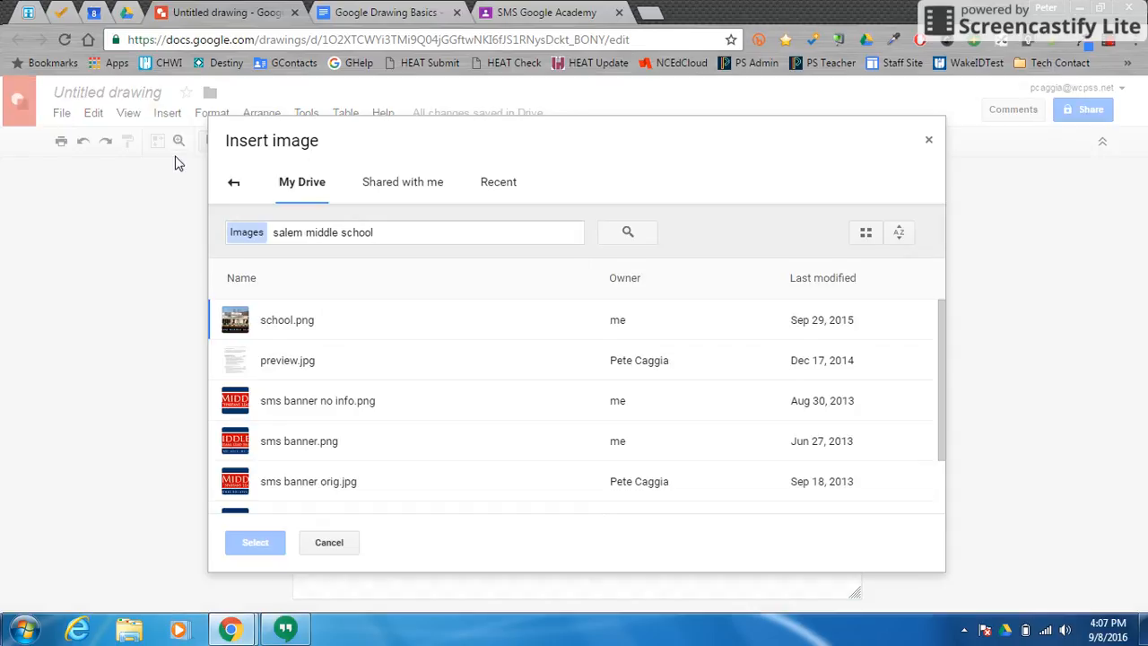
{"action": "triple_click", "coordinate": [382, 232]}
{"action": "type", "text": "sp"}
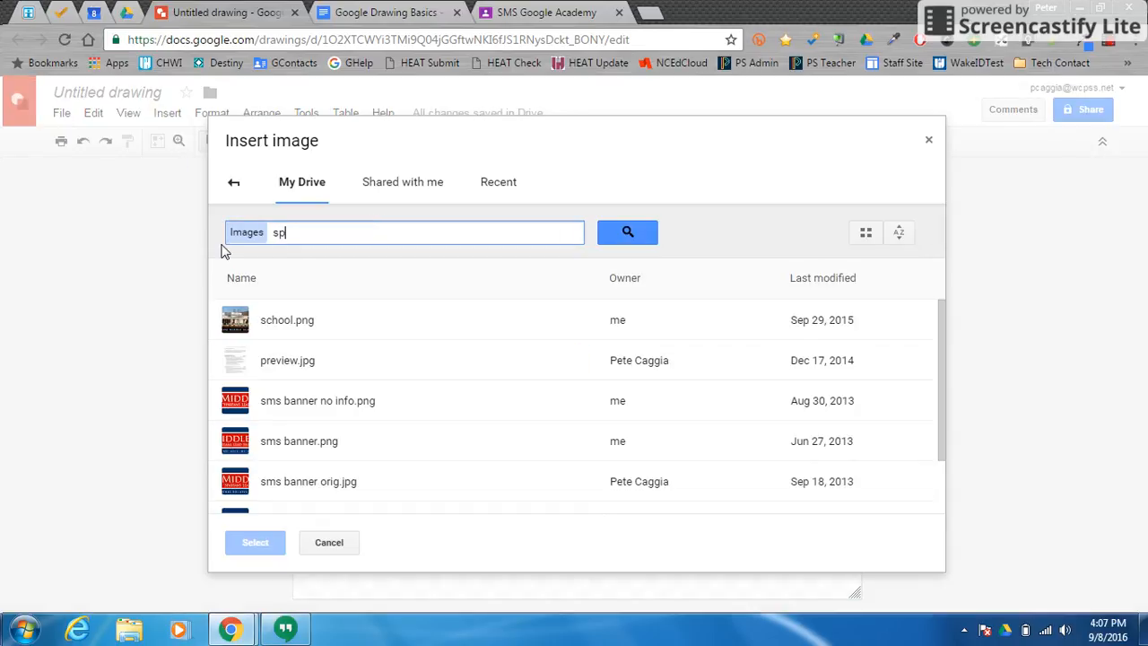
{"action": "type", "text": "artanhead"}
{"action": "key", "text": "Return"}
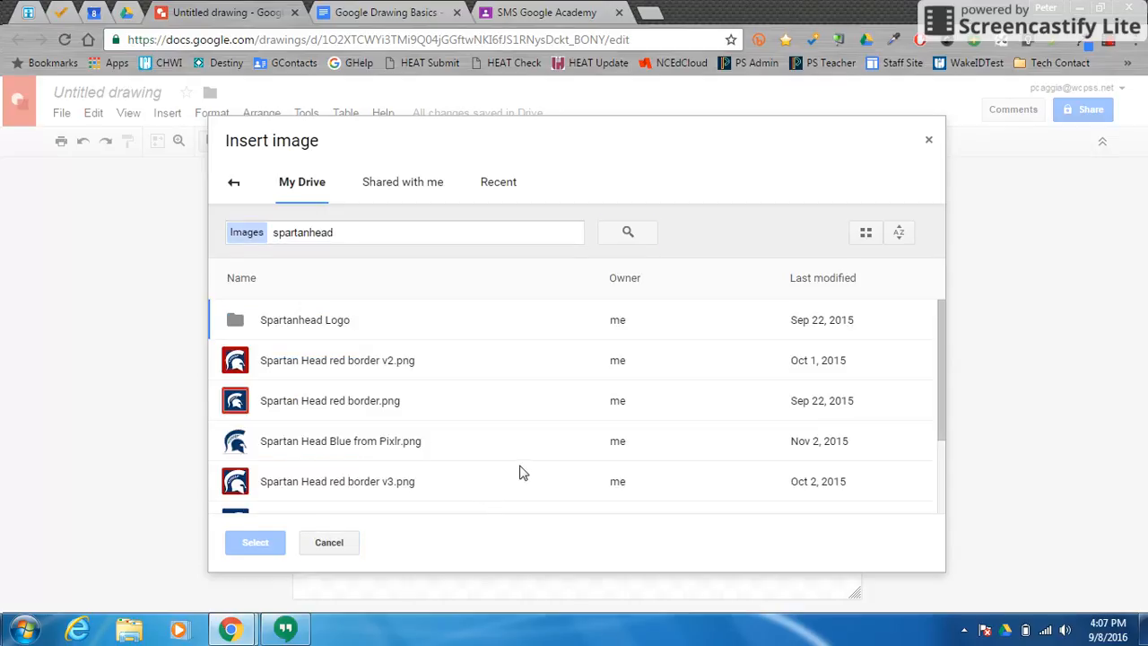
{"action": "scroll", "coordinate": [314, 455], "scroll_direction": "down", "scroll_amount": 2}
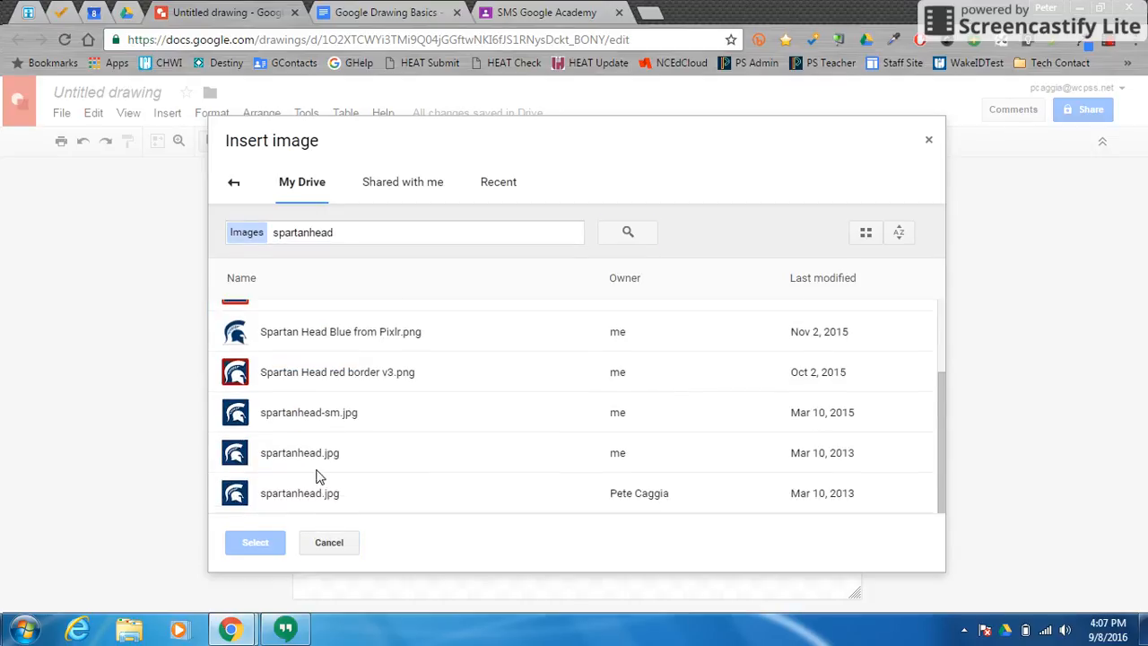
{"action": "left_click", "coordinate": [308, 496]}
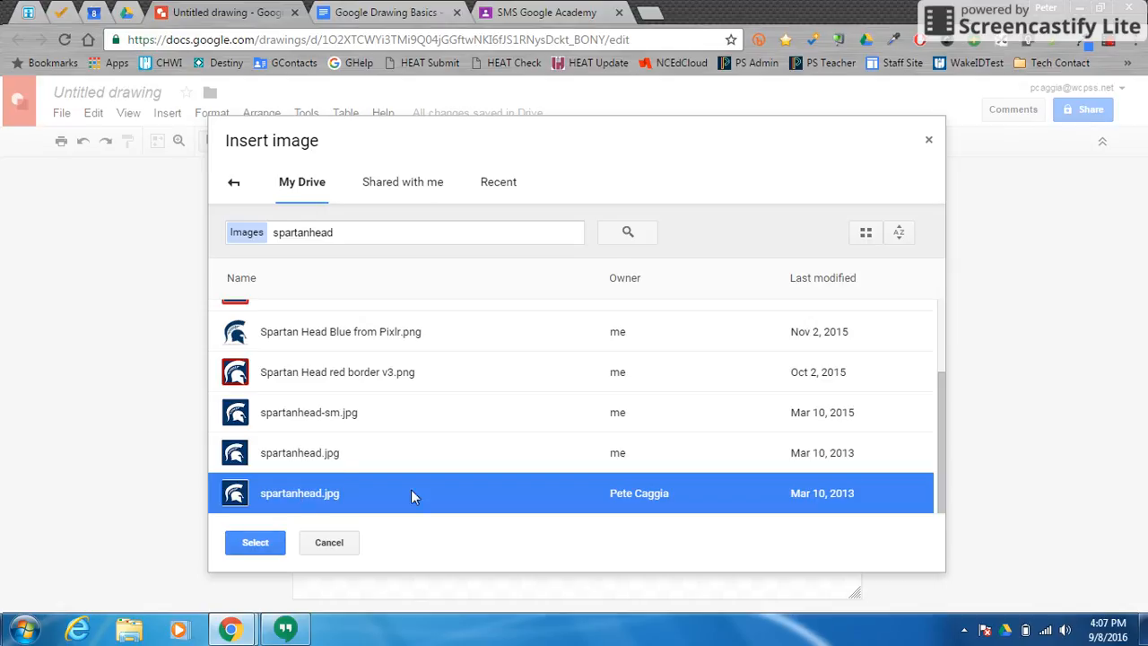
{"action": "left_click", "coordinate": [238, 545]}
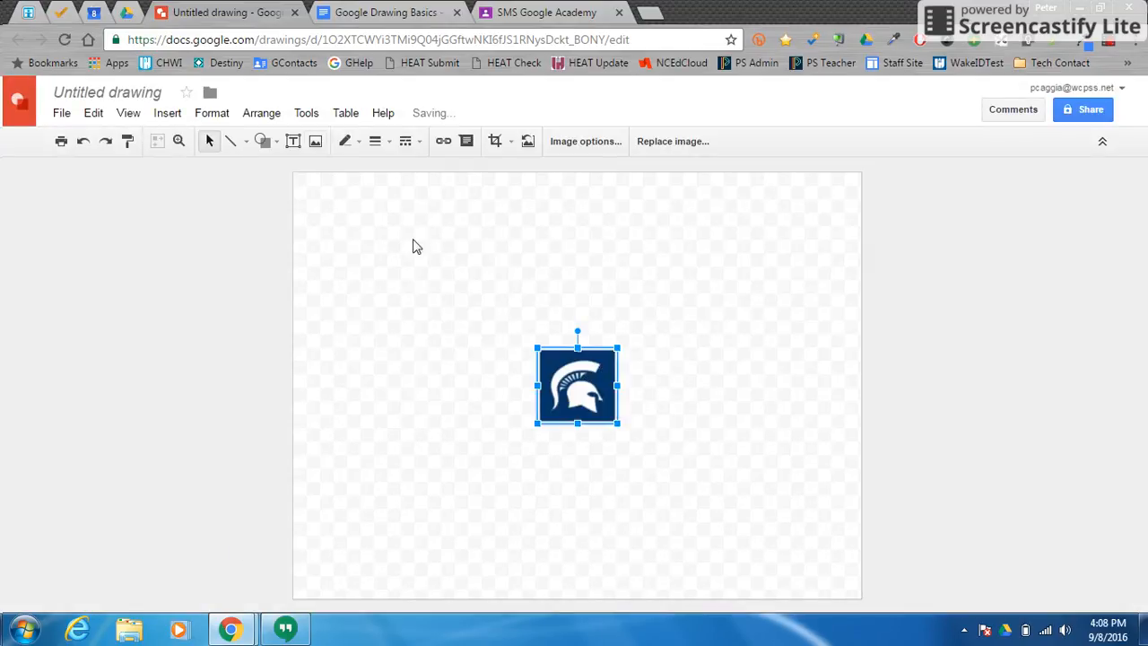
Search Drive images for "books" and insert books-484766_640.jpg into the drawing.
{"action": "left_click", "coordinate": [167, 113]}
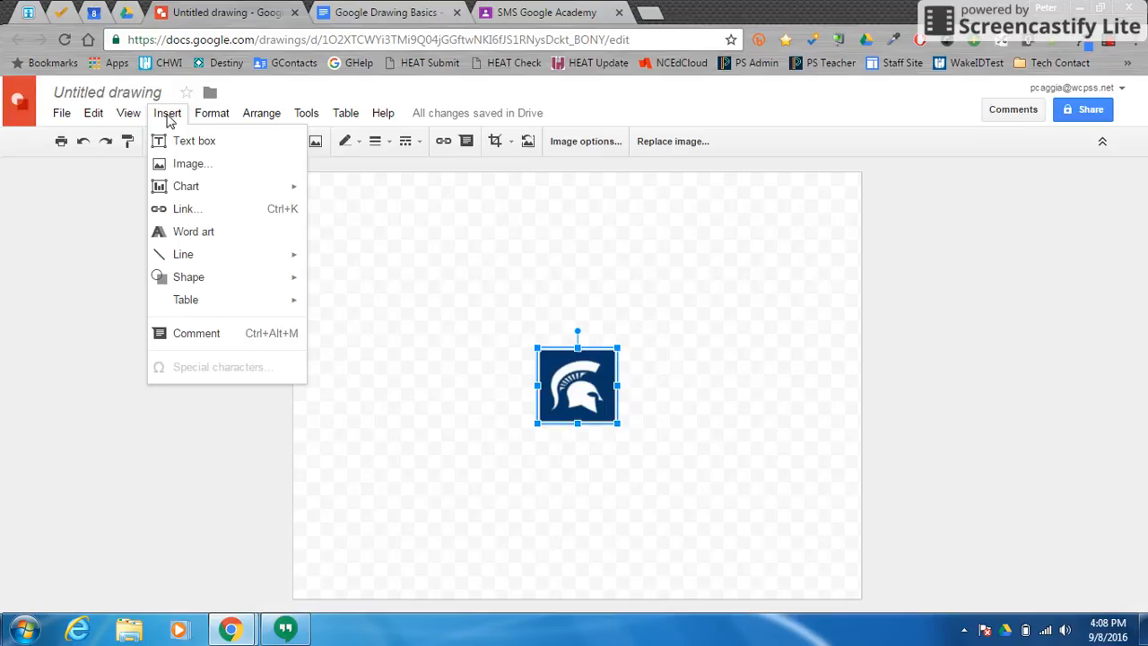
{"action": "left_click", "coordinate": [182, 164]}
{"action": "left_click_drag", "start_coordinate": [376, 235], "coordinate": [213, 230]}
{"action": "type", "text": "books"}
{"action": "key", "text": "Return"}
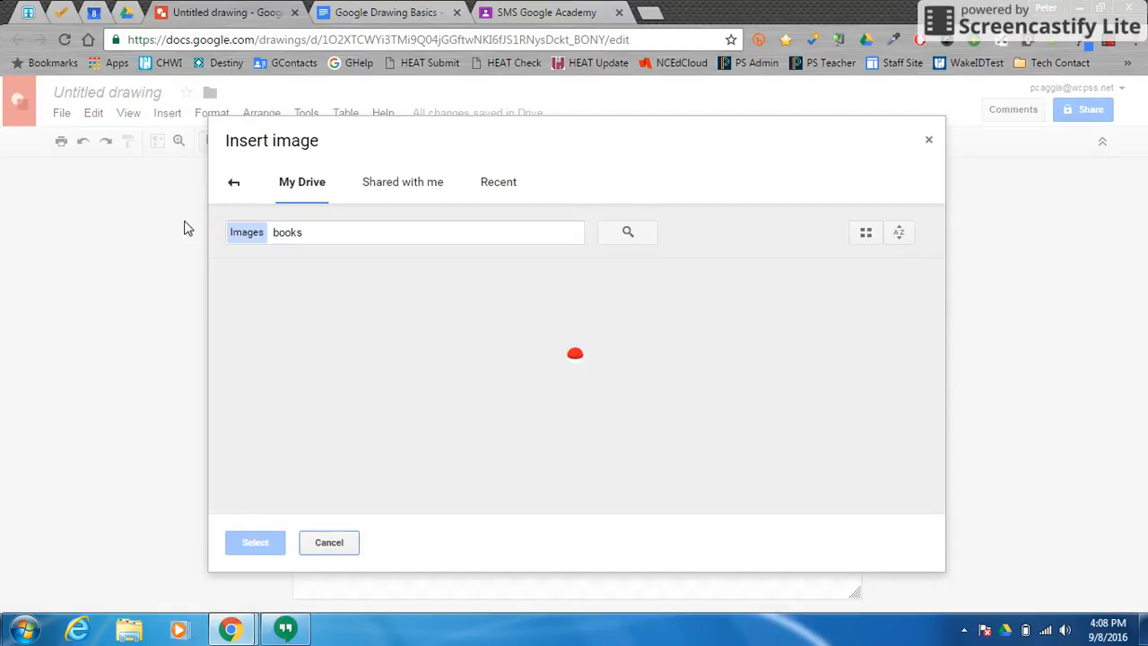
{"action": "scroll", "coordinate": [521, 431], "scroll_direction": "down", "scroll_amount": 1}
{"action": "scroll", "coordinate": [523, 431], "scroll_direction": "down", "scroll_amount": 10}
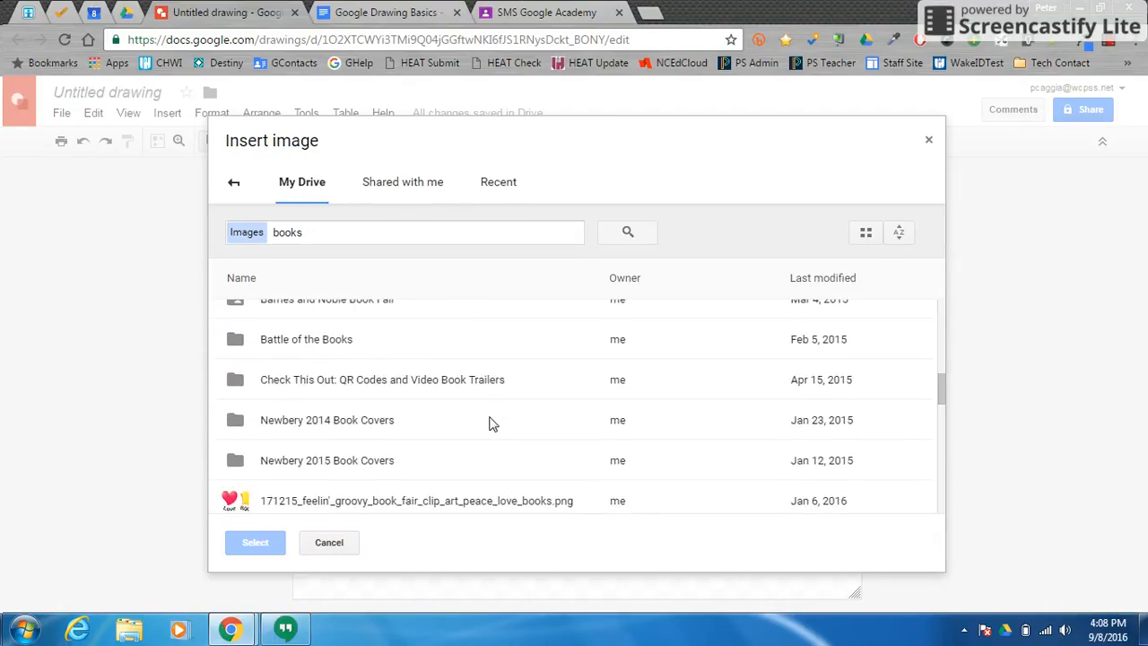
{"action": "left_click", "coordinate": [330, 374]}
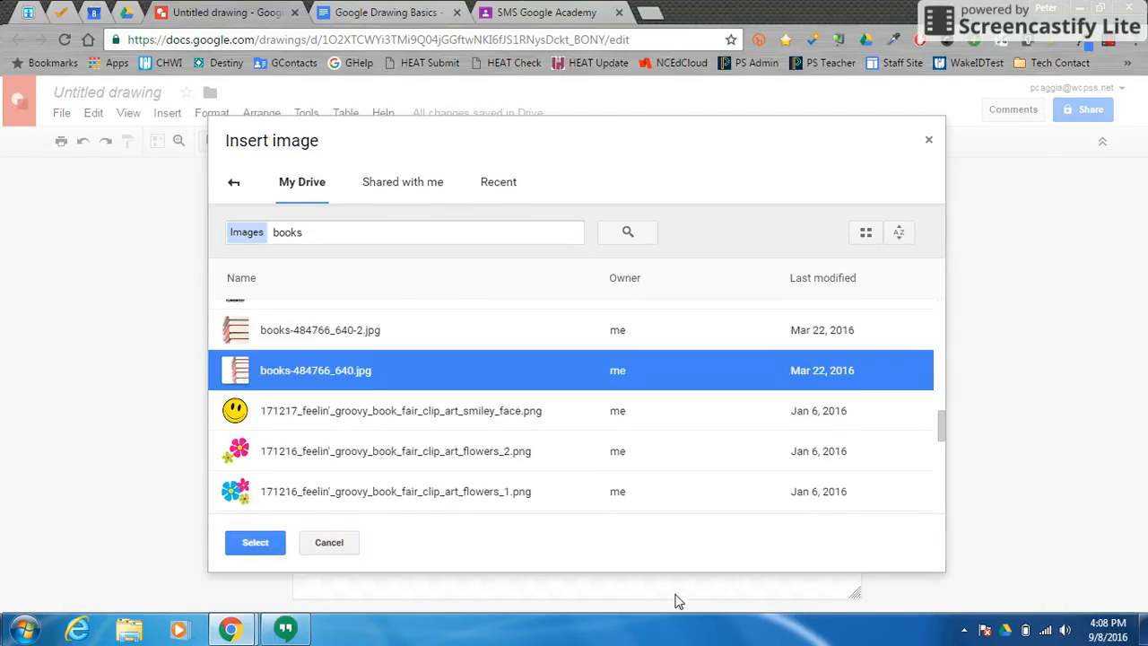
{"action": "left_click", "coordinate": [241, 541]}
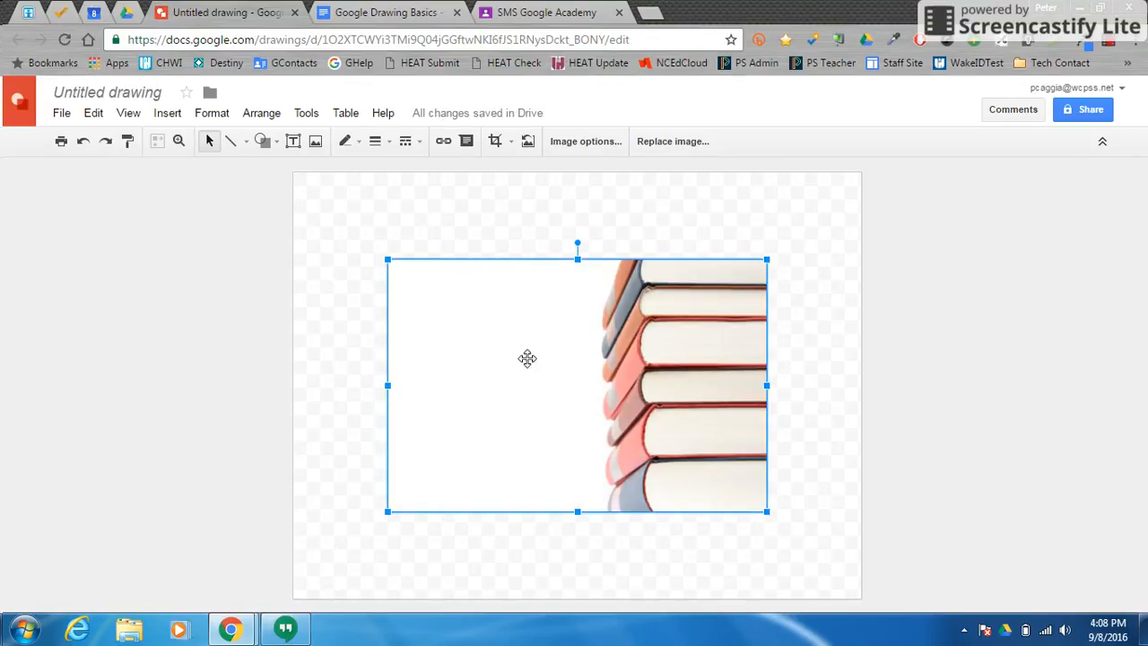
Send the books photo to the back, behind the Spartan head logo.
{"action": "left_click", "coordinate": [261, 114]}
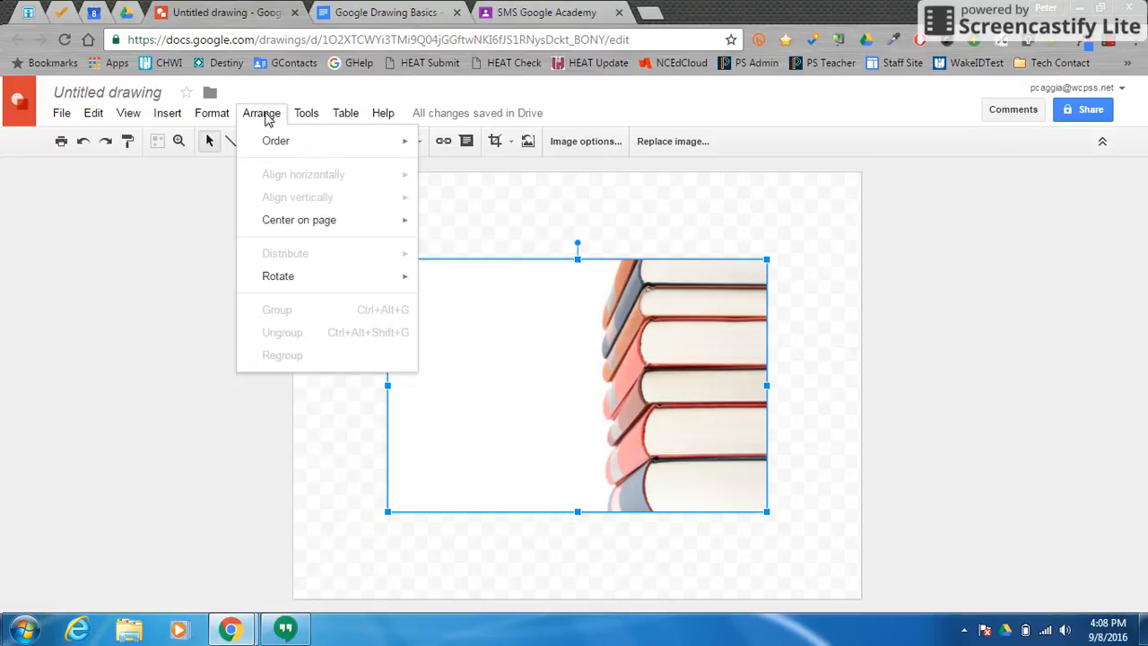
{"action": "mouse_move", "coordinate": [279, 149]}
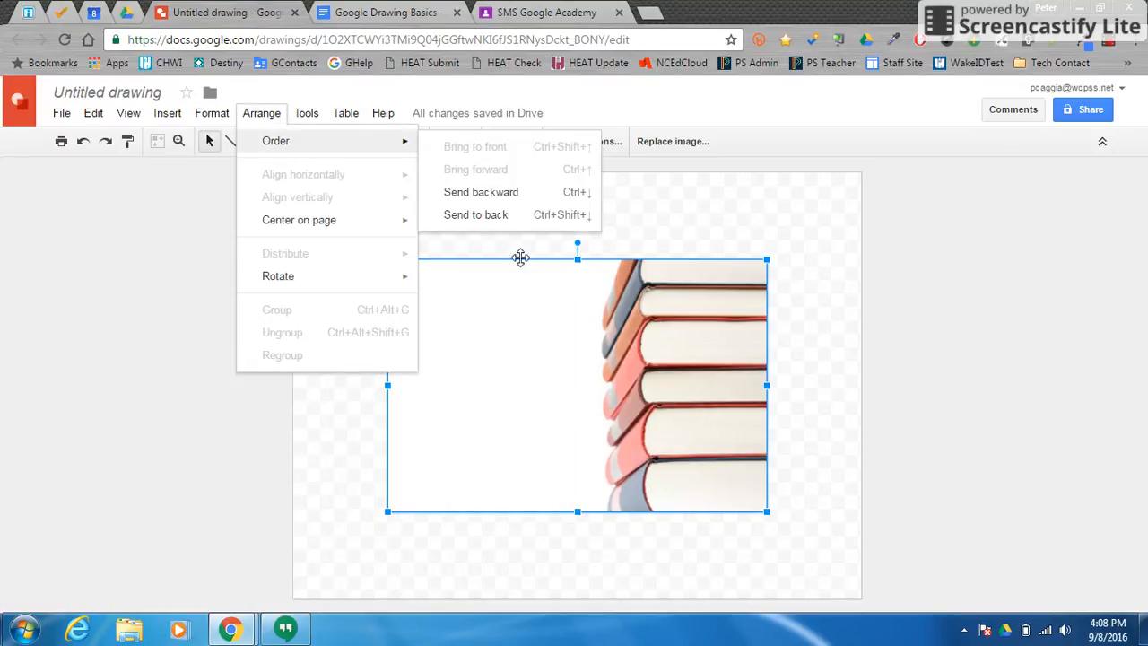
{"action": "left_click", "coordinate": [462, 215]}
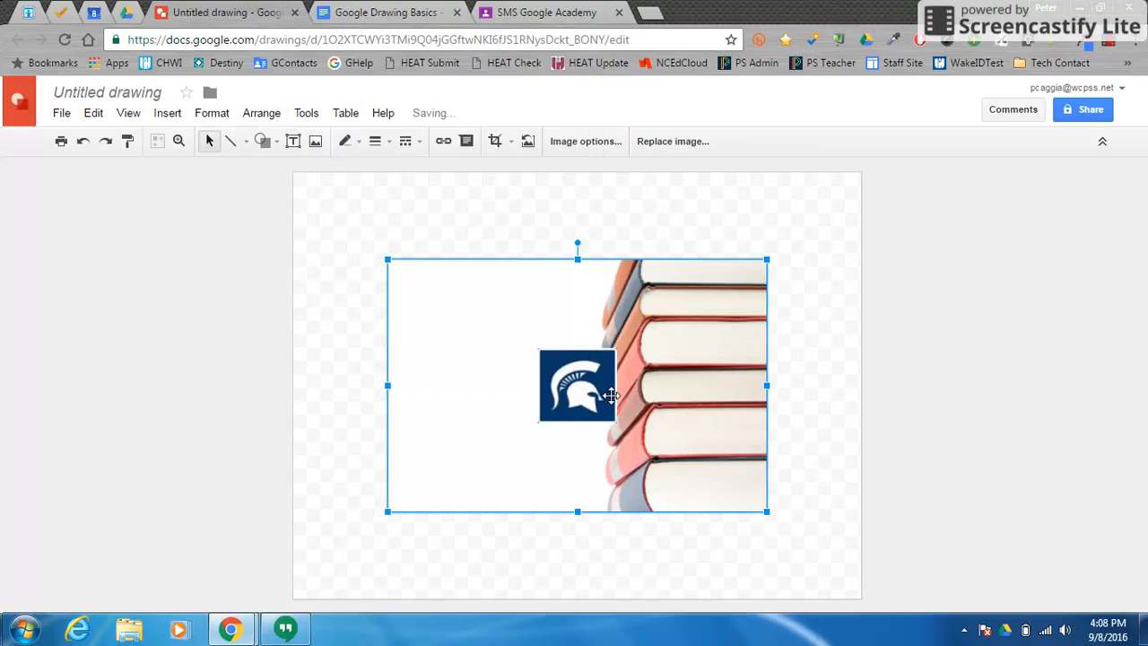
Enlarge the Spartan head logo and place it on the white area beside the stacked books.
{"action": "left_click_drag", "start_coordinate": [579, 386], "coordinate": [504, 384]}
{"action": "left_click_drag", "start_coordinate": [543, 352], "coordinate": [585, 307]}
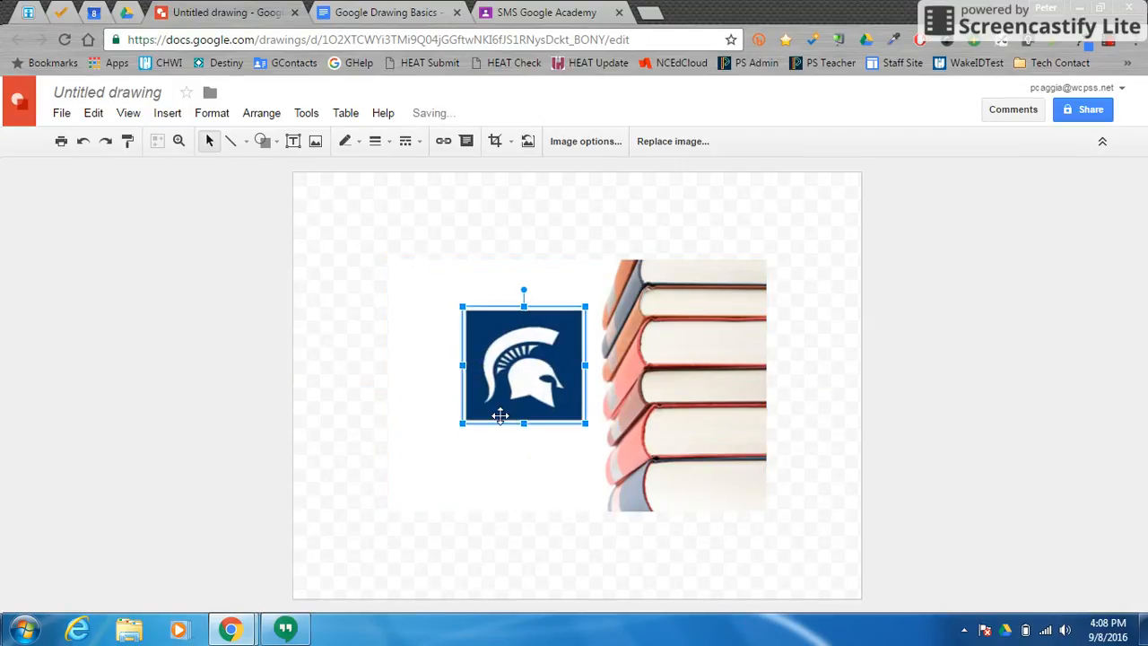
{"action": "left_click_drag", "start_coordinate": [451, 425], "coordinate": [449, 435]}
{"action": "left_click_drag", "start_coordinate": [492, 376], "coordinate": [478, 353]}
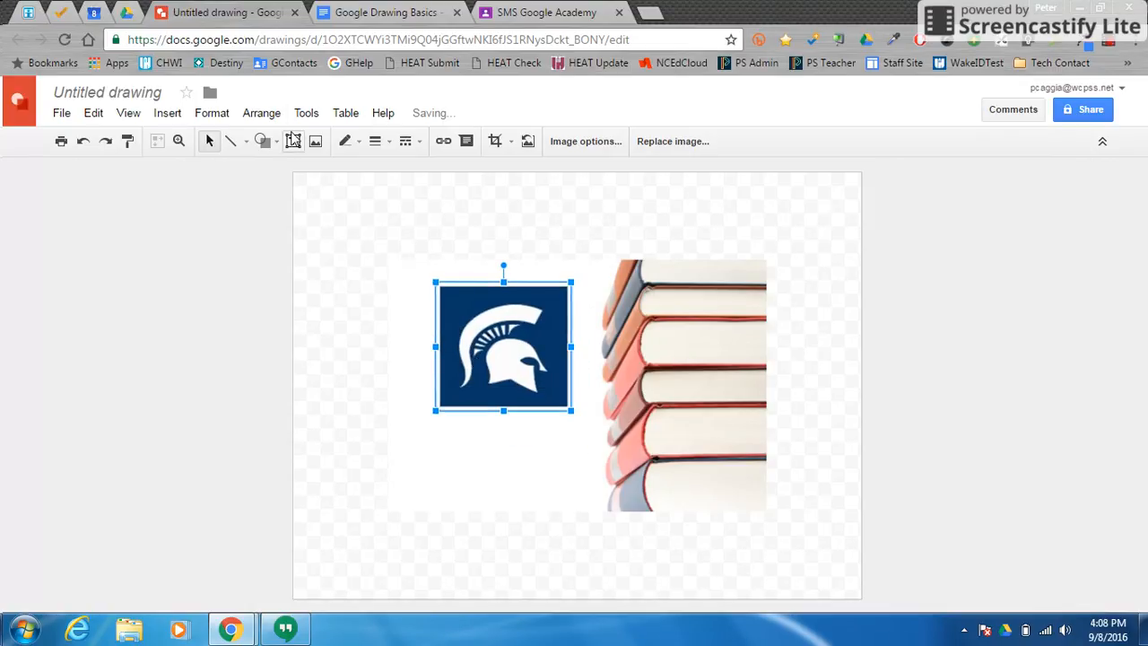
Add a text box below the Spartan head logo with the caption "#spartansread".
{"action": "left_click", "coordinate": [292, 140]}
{"action": "left_click_drag", "start_coordinate": [408, 431], "coordinate": [587, 490]}
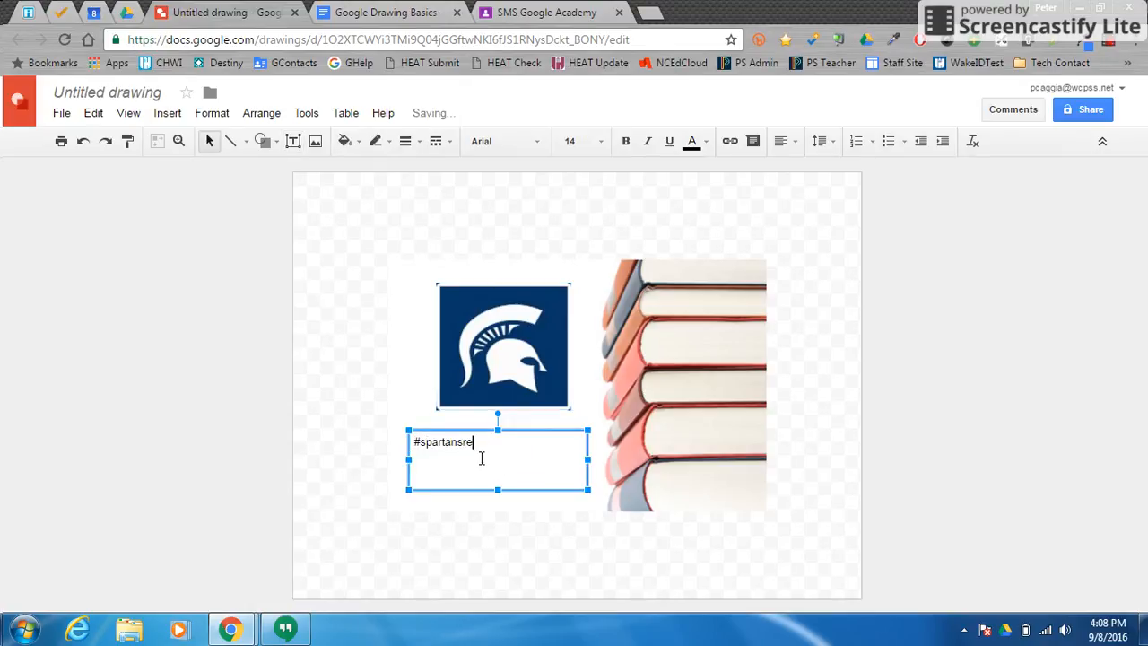
{"action": "double_click", "coordinate": [460, 440]}
{"action": "left_click", "coordinate": [460, 441]}
Change the "#spartansread" caption's font to Copse and its size to 24.
{"action": "left_click_drag", "start_coordinate": [487, 446], "coordinate": [405, 450]}
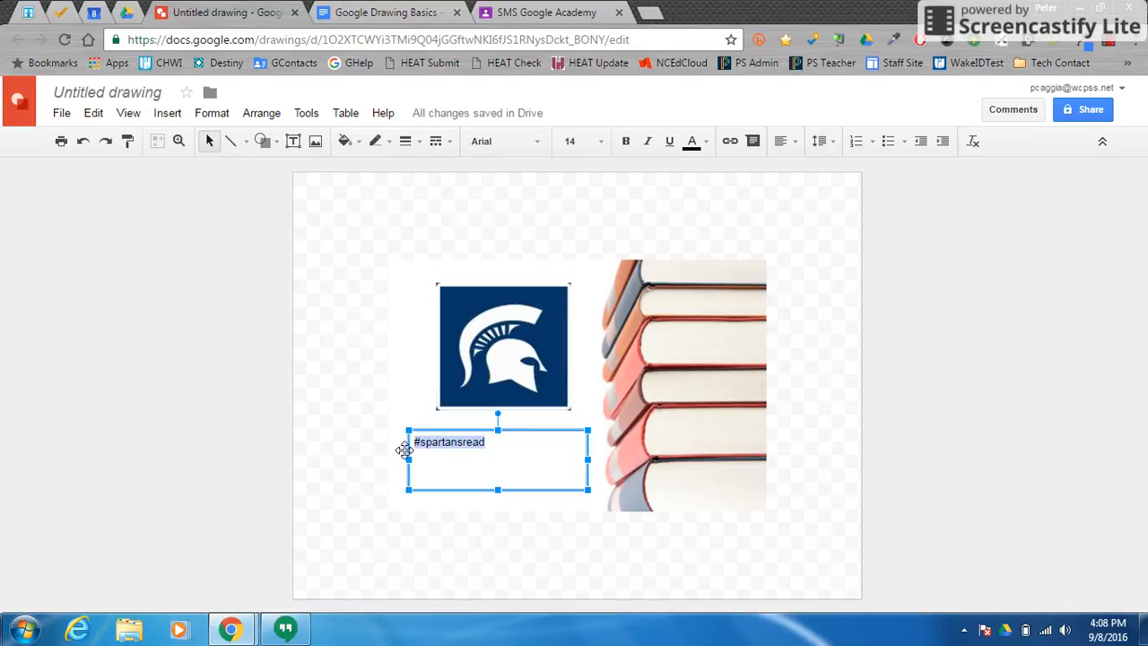
{"action": "left_click", "coordinate": [534, 145]}
{"action": "left_click", "coordinate": [503, 171]}
{"action": "left_click", "coordinate": [595, 141]}
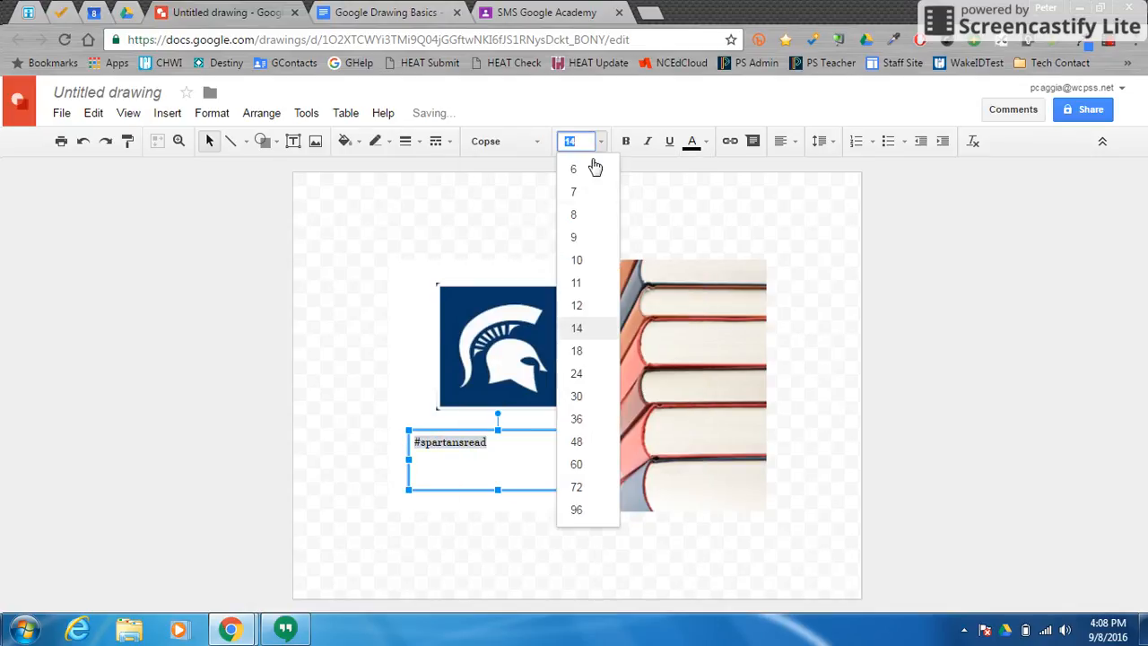
{"action": "left_click", "coordinate": [577, 374]}
Color the "#spartansread" caption dark red and center it within its text box.
{"action": "left_click", "coordinate": [692, 141]}
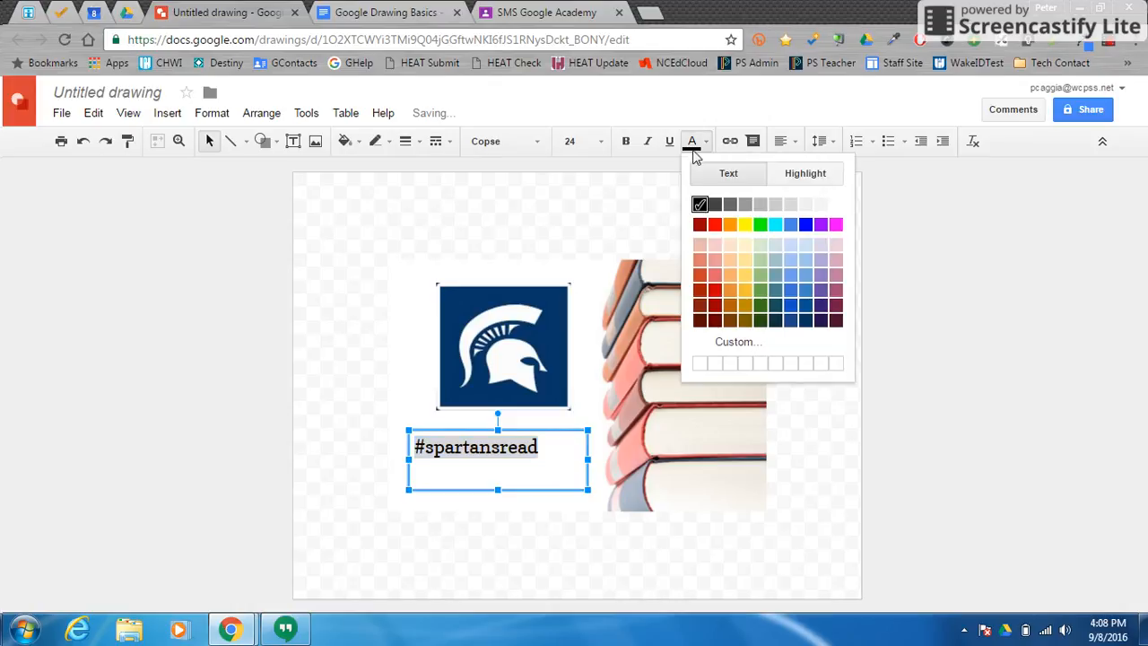
{"action": "left_click", "coordinate": [698, 224]}
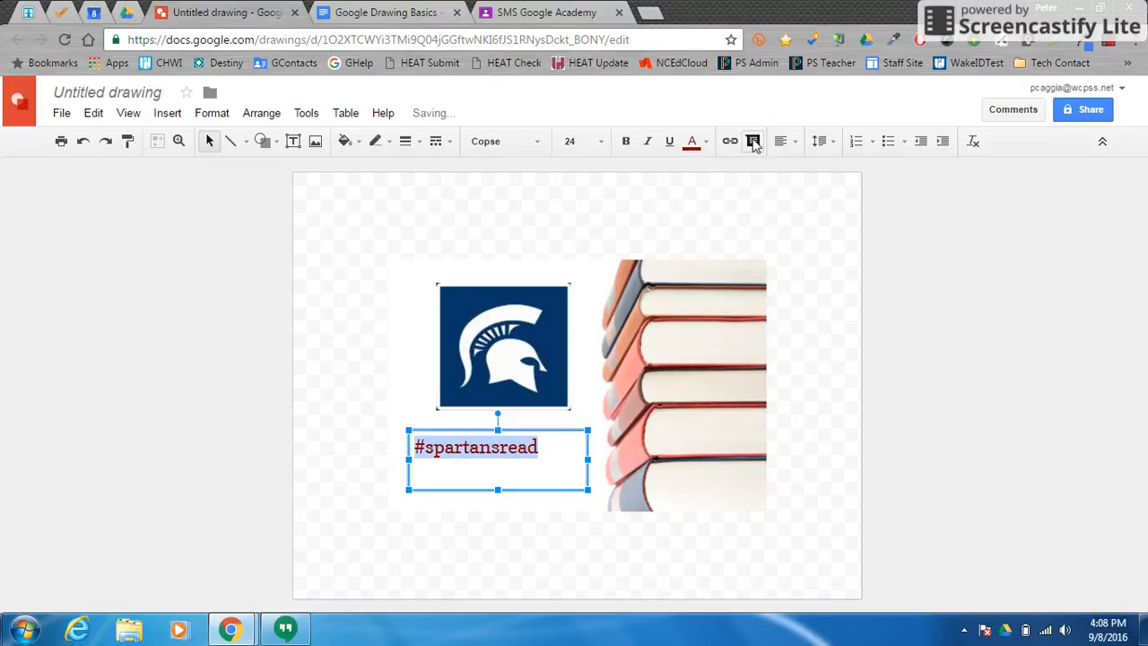
{"action": "left_click", "coordinate": [784, 141]}
{"action": "left_click", "coordinate": [807, 167]}
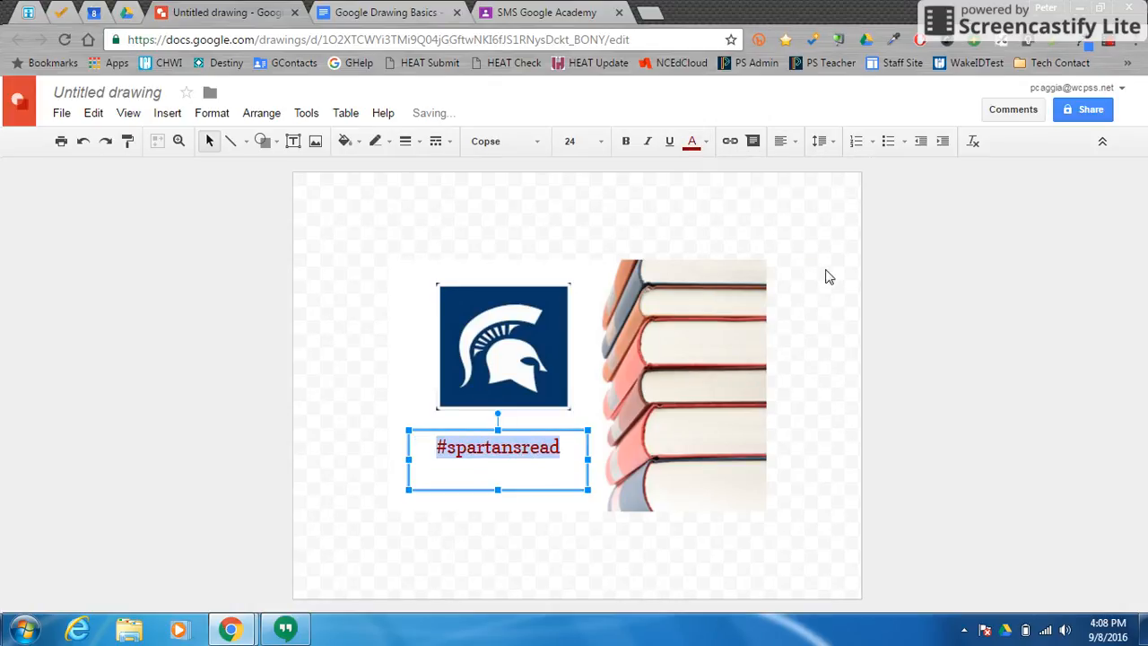
{"action": "left_click", "coordinate": [781, 403]}
Select all objects in the drawing and move them together into the canvas's upper-left corner.
{"action": "left_click", "coordinate": [93, 113]}
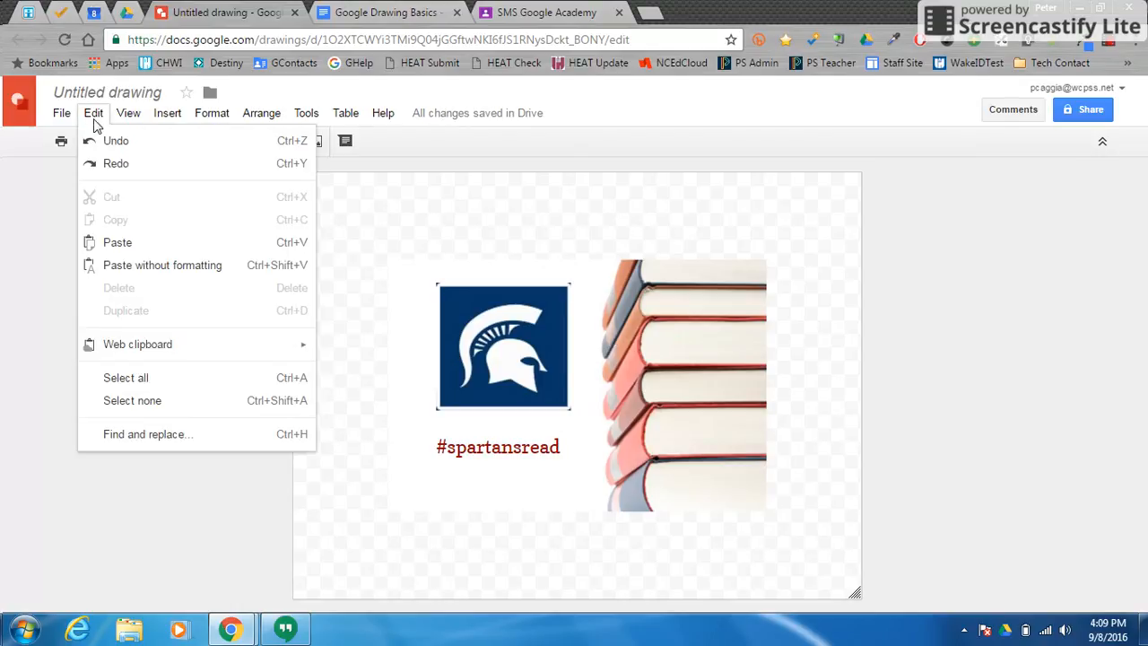
{"action": "left_click", "coordinate": [145, 379]}
{"action": "left_click_drag", "start_coordinate": [646, 373], "coordinate": [550, 285]}
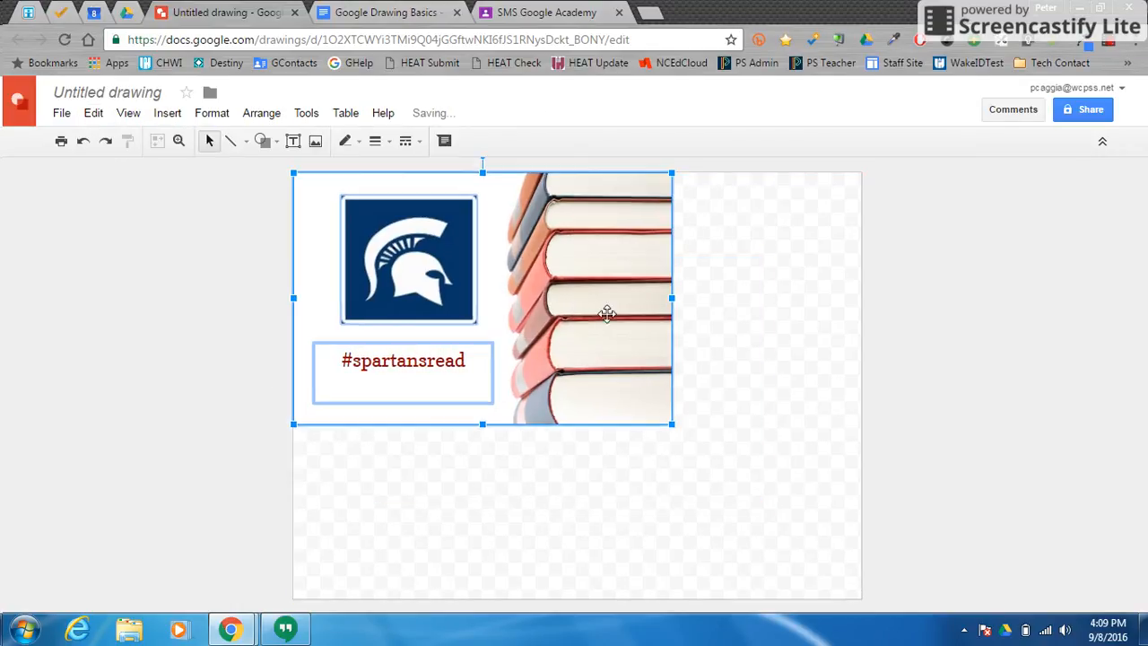
Shrink the canvas to match the edges of the books photo, removing the empty area around it.
{"action": "left_click", "coordinate": [843, 567]}
{"action": "left_click_drag", "start_coordinate": [855, 594], "coordinate": [670, 427]}
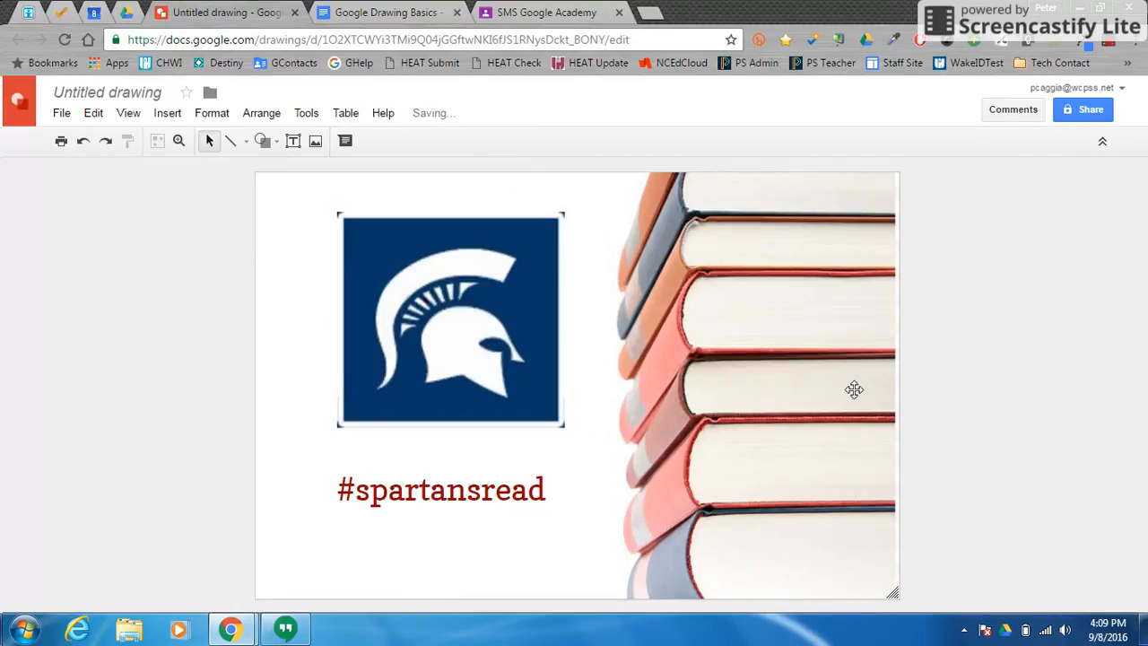
{"action": "left_click_drag", "start_coordinate": [892, 592], "coordinate": [892, 594]}
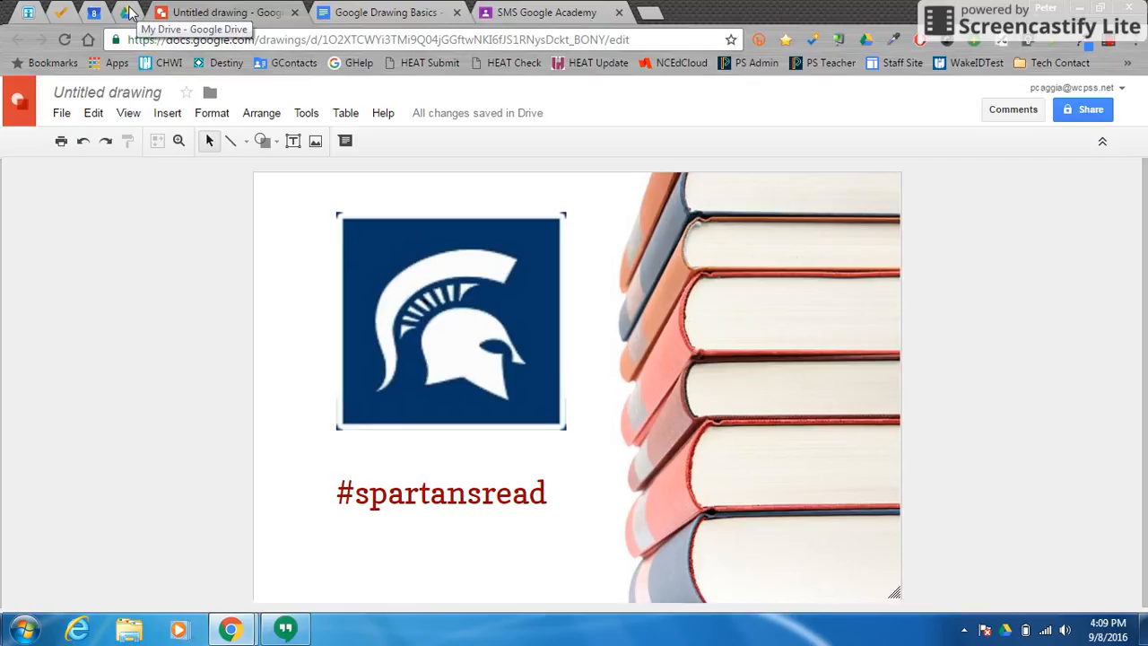
{"action": "left_click", "coordinate": [63, 117]}
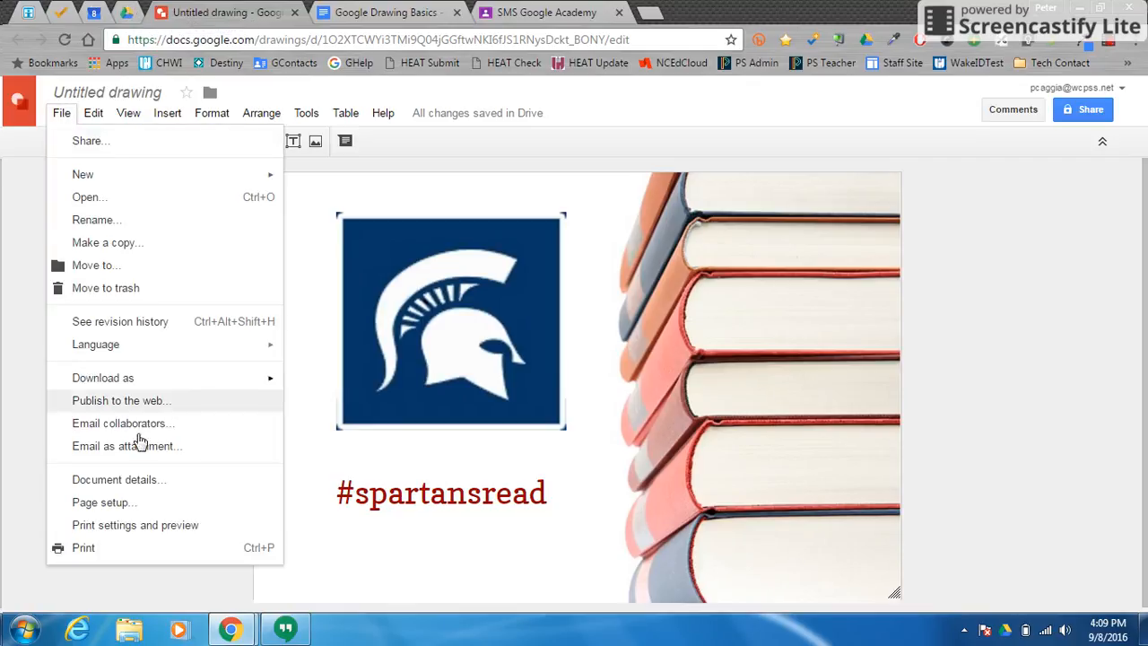
{"action": "mouse_move", "coordinate": [148, 378]}
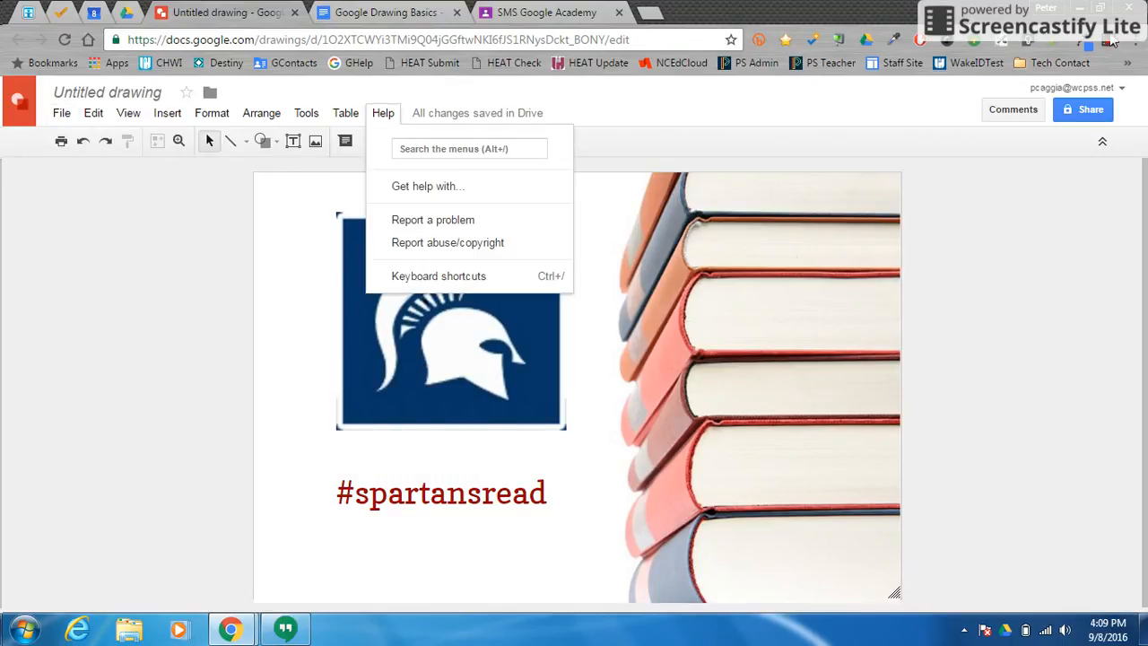
{"action": "left_click", "coordinate": [1110, 42]}
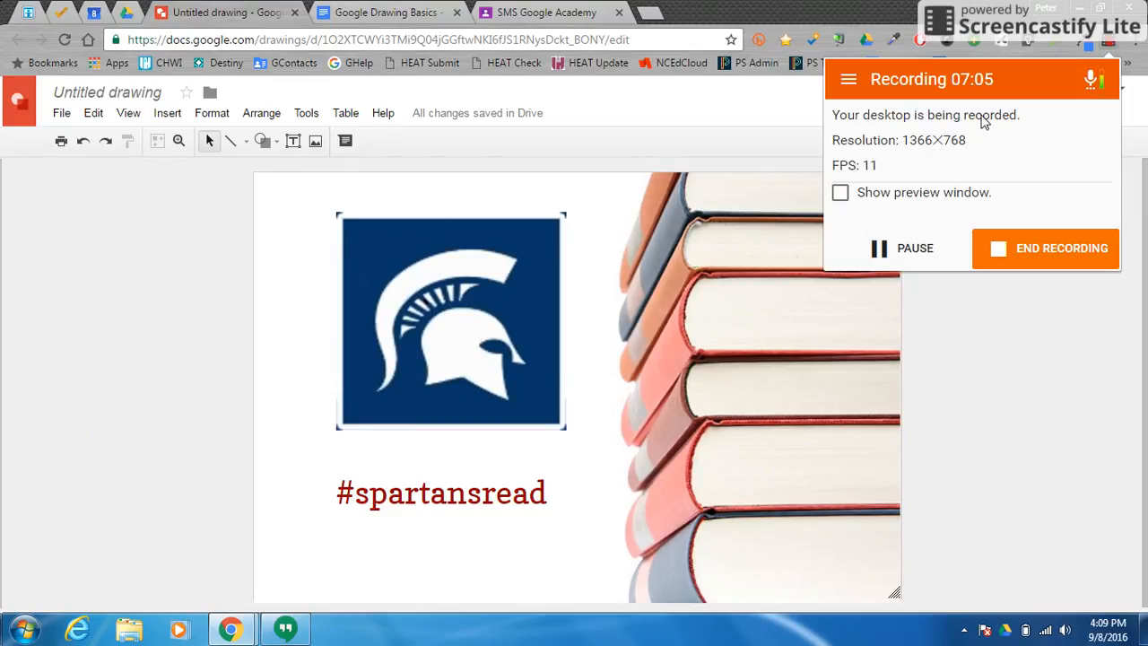
{"action": "left_click", "coordinate": [308, 302]}
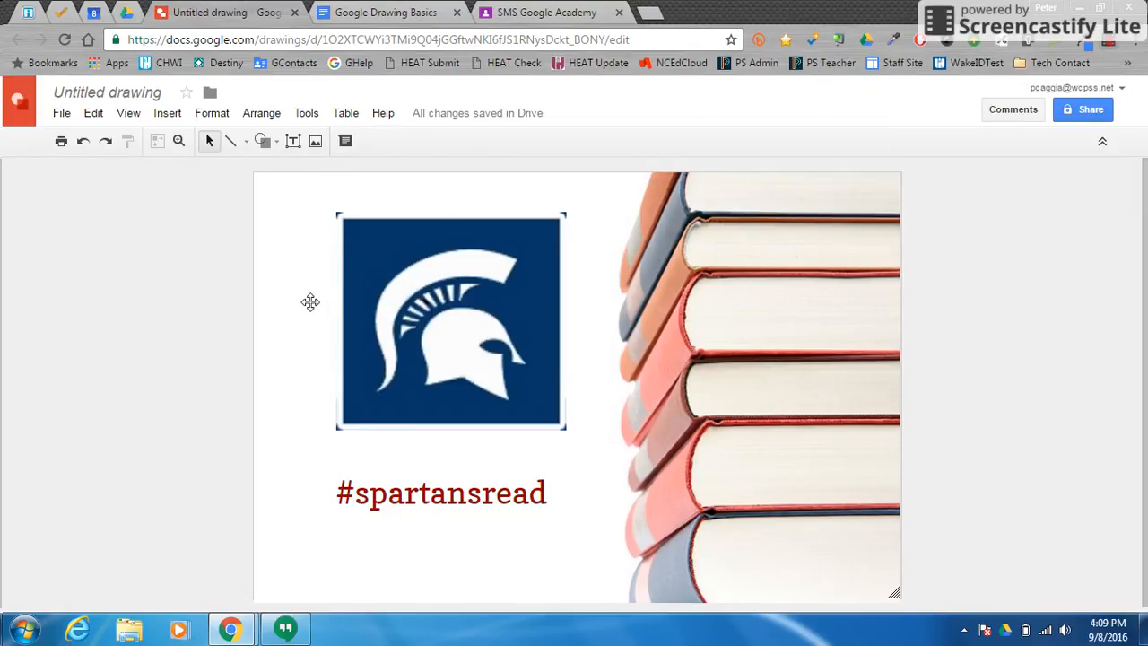
Delete the Spartan head logo, the "#spartansread" caption and the books photo to empty the drawing.
{"action": "left_click", "coordinate": [387, 320]}
{"action": "key", "text": "Delete"}
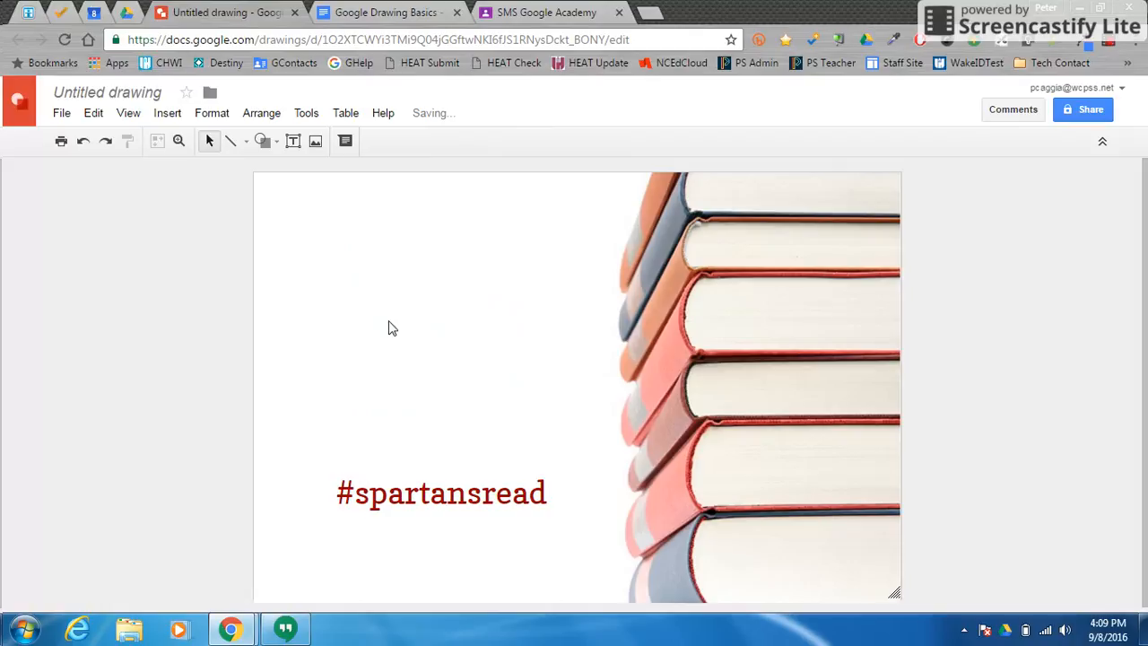
{"action": "left_click", "coordinate": [469, 504]}
{"action": "left_click", "coordinate": [496, 467]}
{"action": "key", "text": "Delete"}
{"action": "left_click", "coordinate": [711, 369]}
{"action": "key", "text": "Delete"}
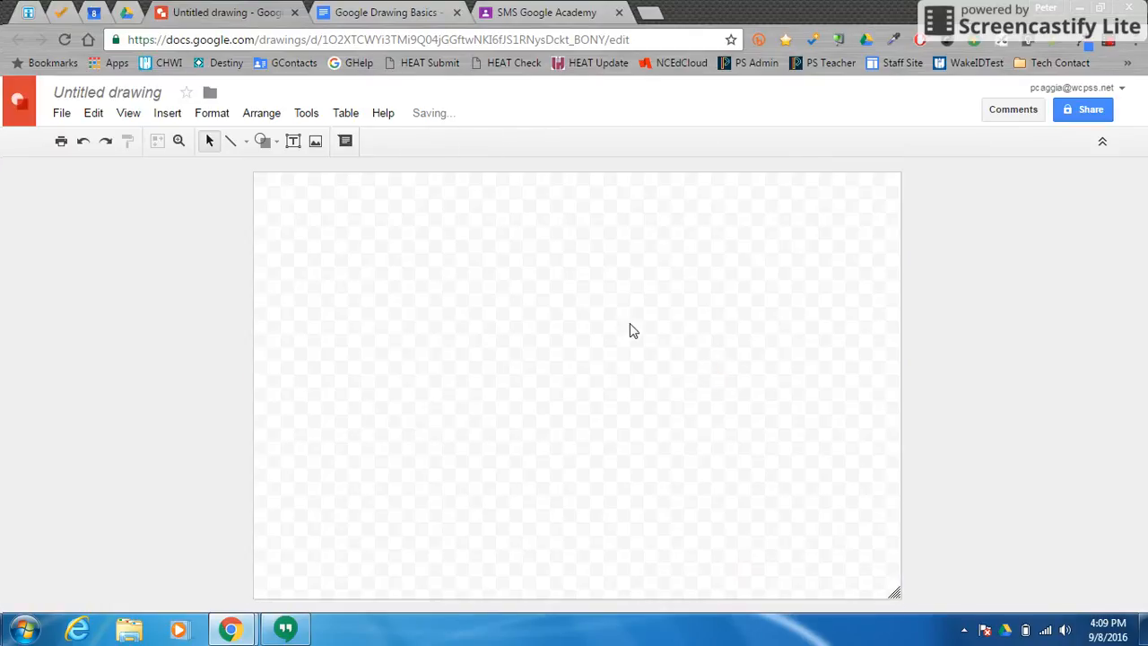
Switch to Google Drive and create a new Google Drawings file.
{"action": "left_click", "coordinate": [127, 13]}
{"action": "left_click", "coordinate": [112, 154]}
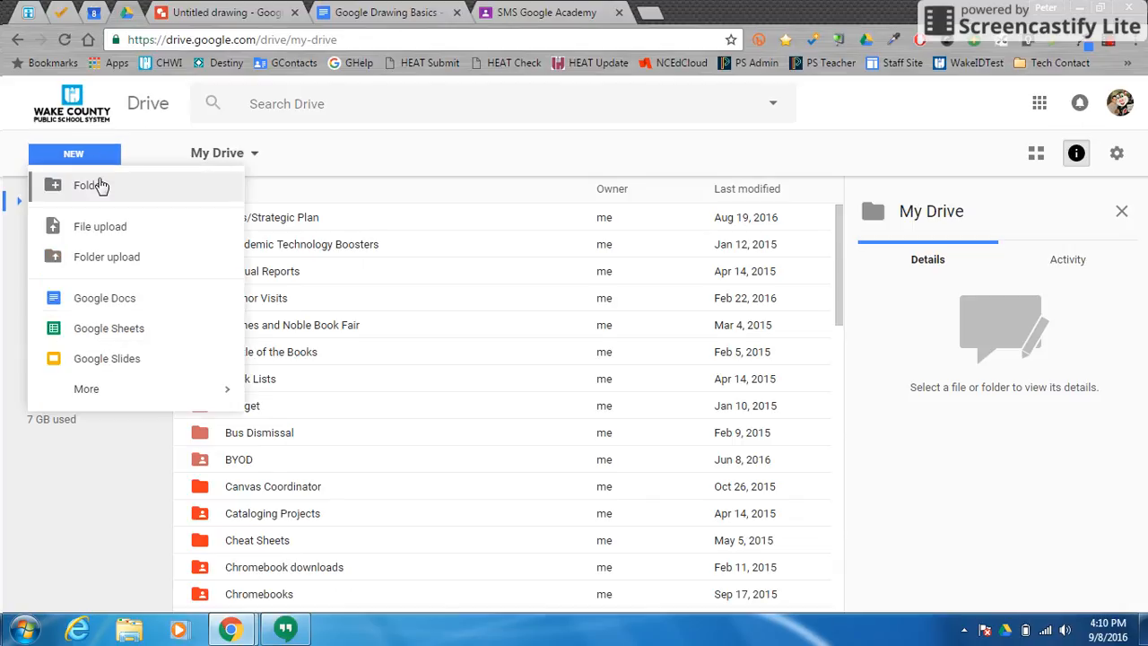
{"action": "mouse_move", "coordinate": [146, 398]}
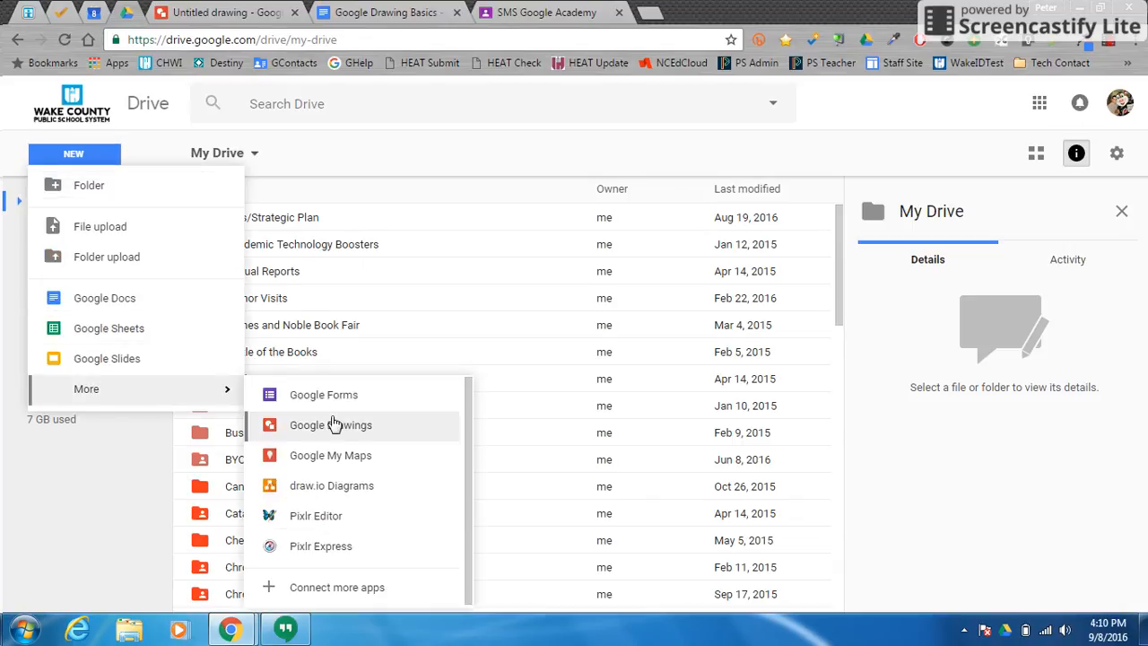
{"action": "left_click", "coordinate": [333, 423]}
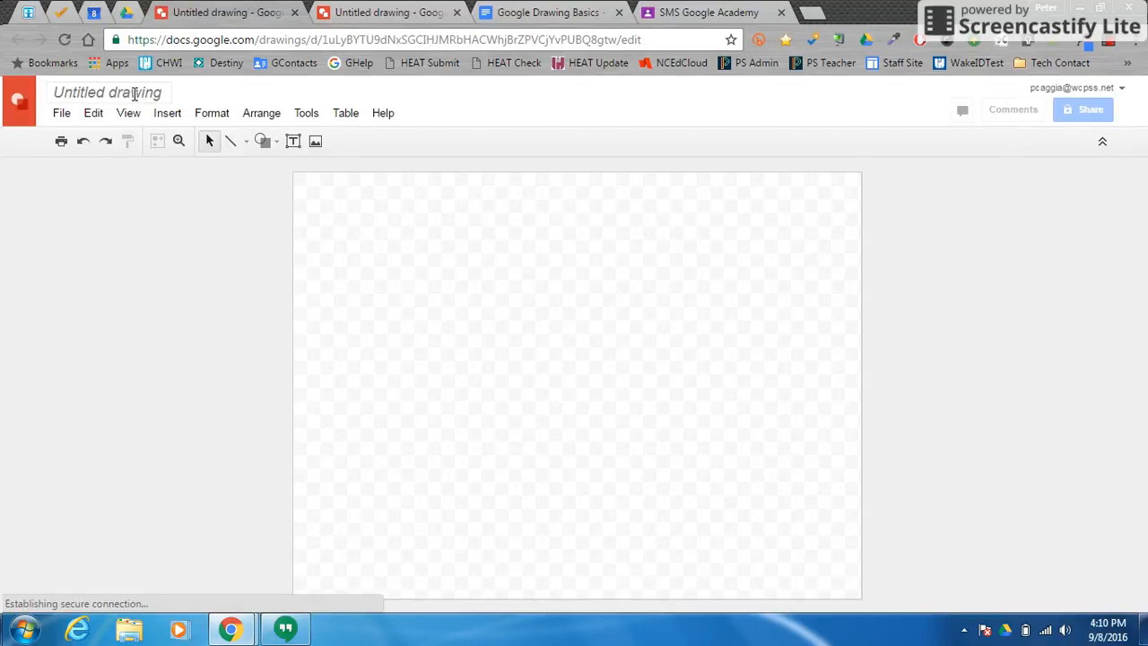
Rename the new drawing "N. America Map".
{"action": "left_click", "coordinate": [135, 93]}
{"action": "double_click", "coordinate": [134, 93]}
{"action": "type", "text": "N"}
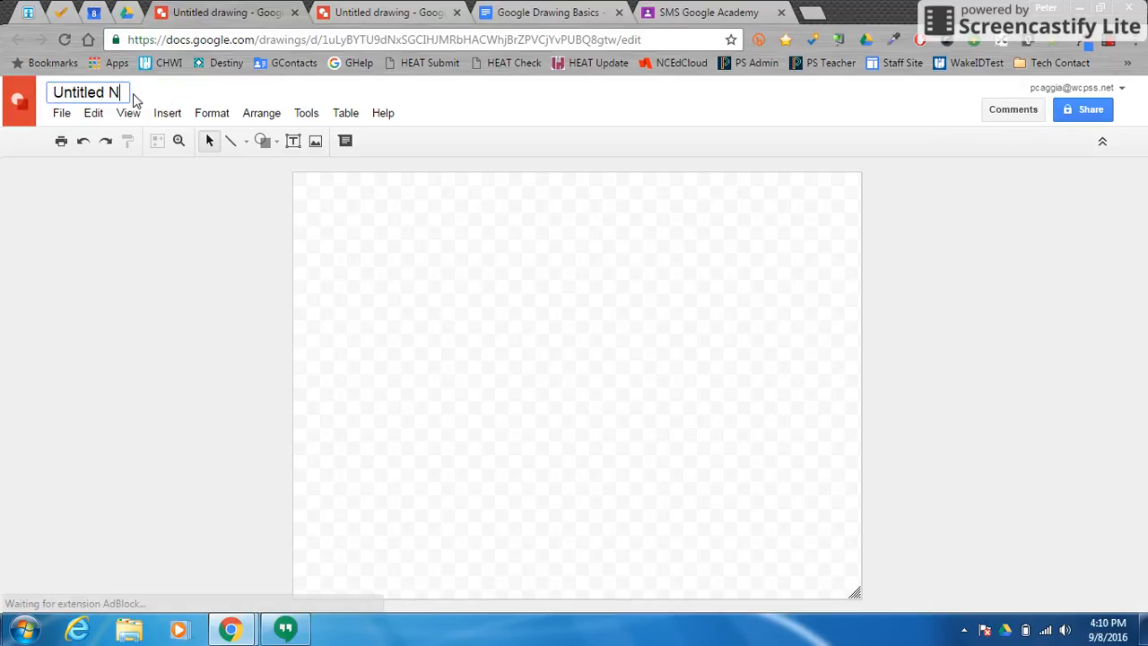
{"action": "triple_click", "coordinate": [87, 94]}
{"action": "type", "text": "N. Ameri"}
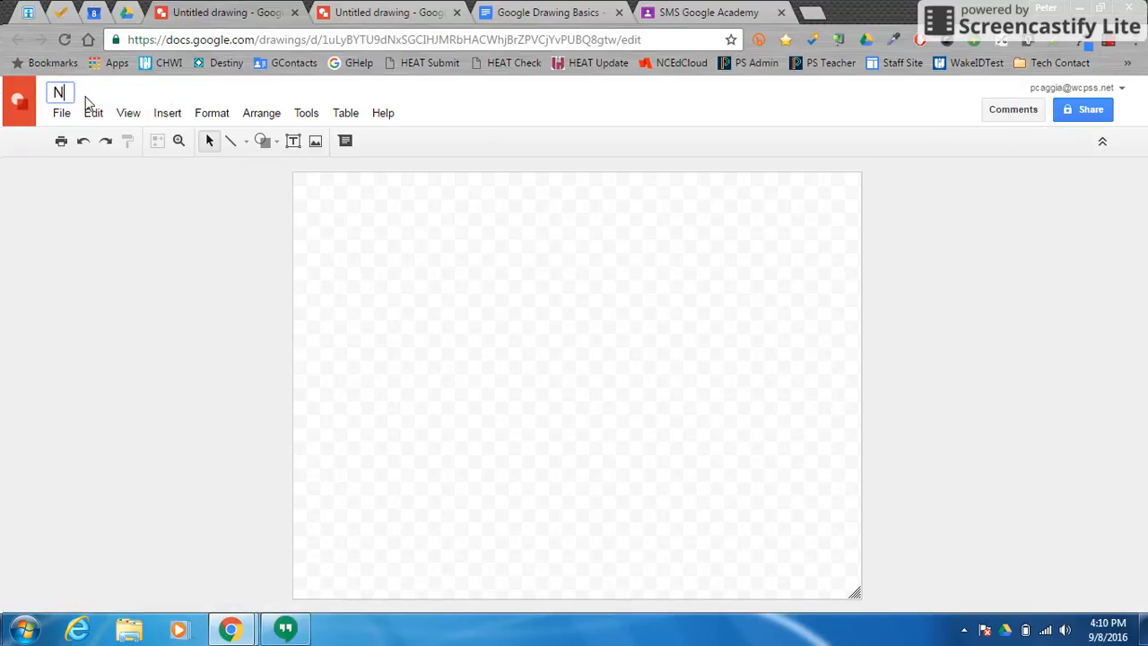
{"action": "type", "text": "ca Map"}
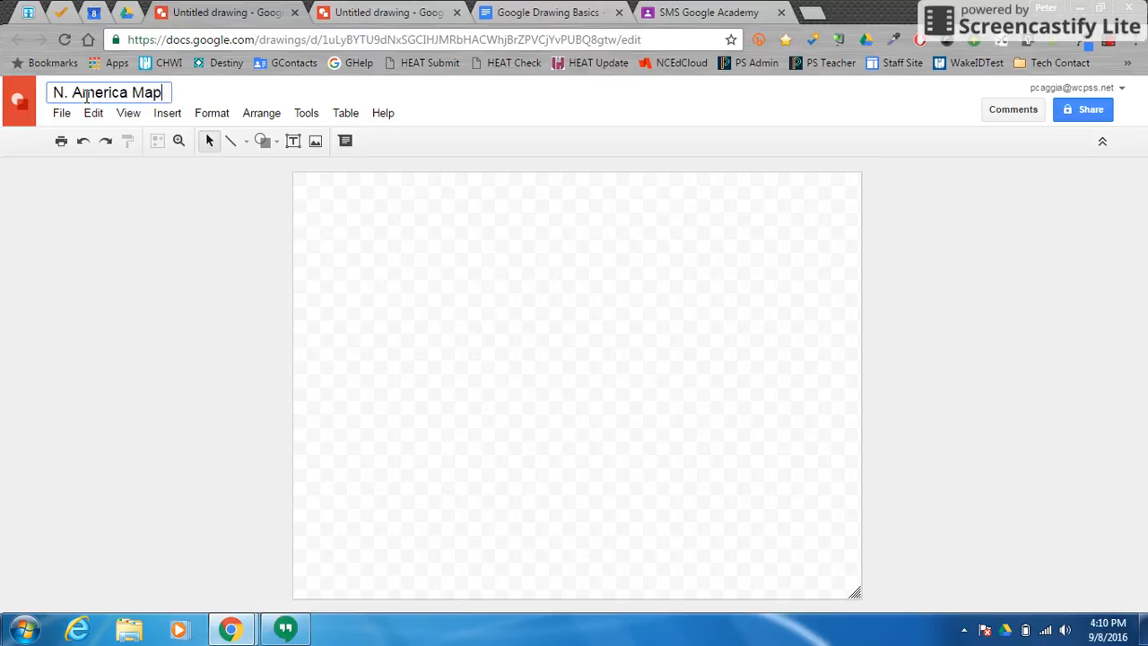
{"action": "left_click", "coordinate": [426, 230]}
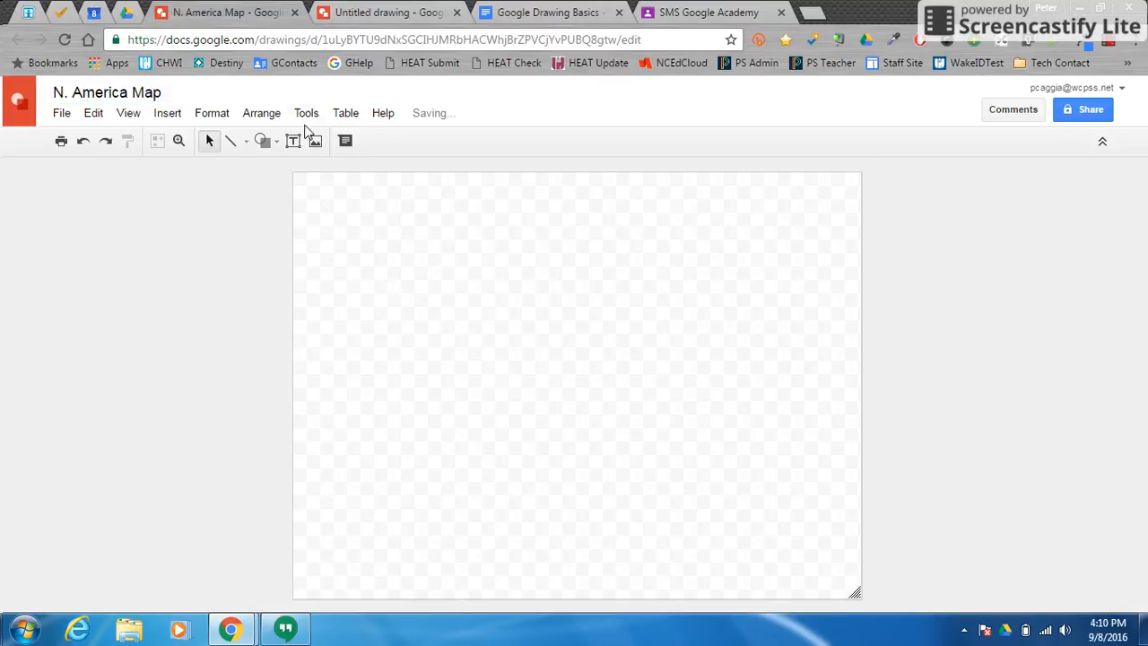
Open the Research tool and search for "map of north america blank".
{"action": "left_click", "coordinate": [306, 119]}
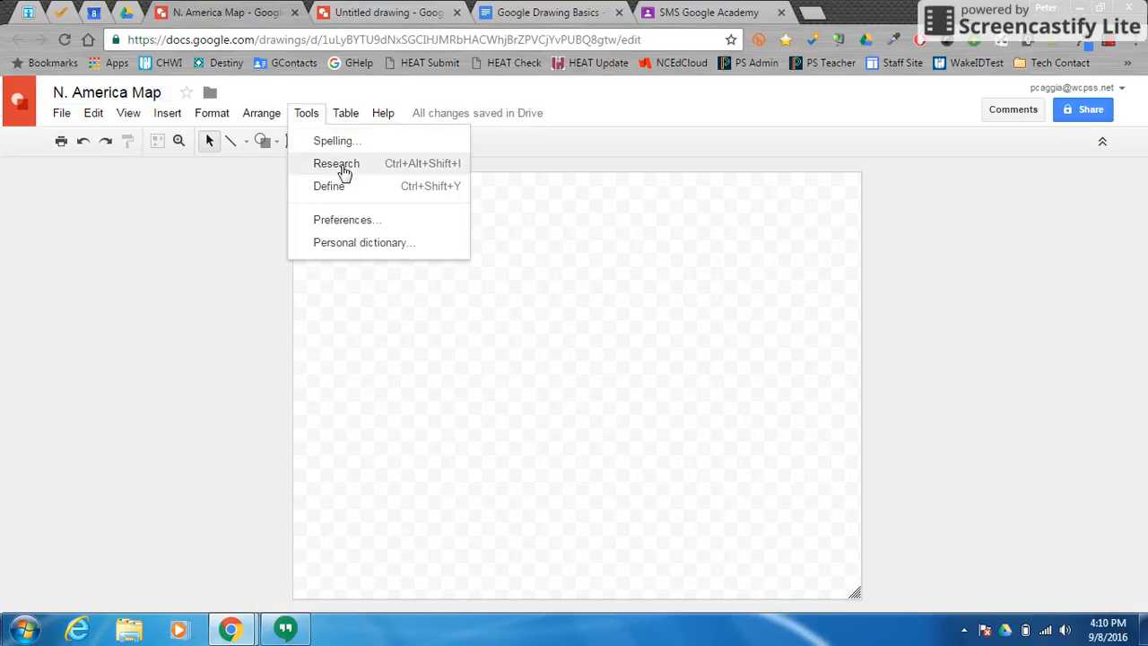
{"action": "left_click", "coordinate": [346, 164]}
{"action": "left_click", "coordinate": [1040, 174]}
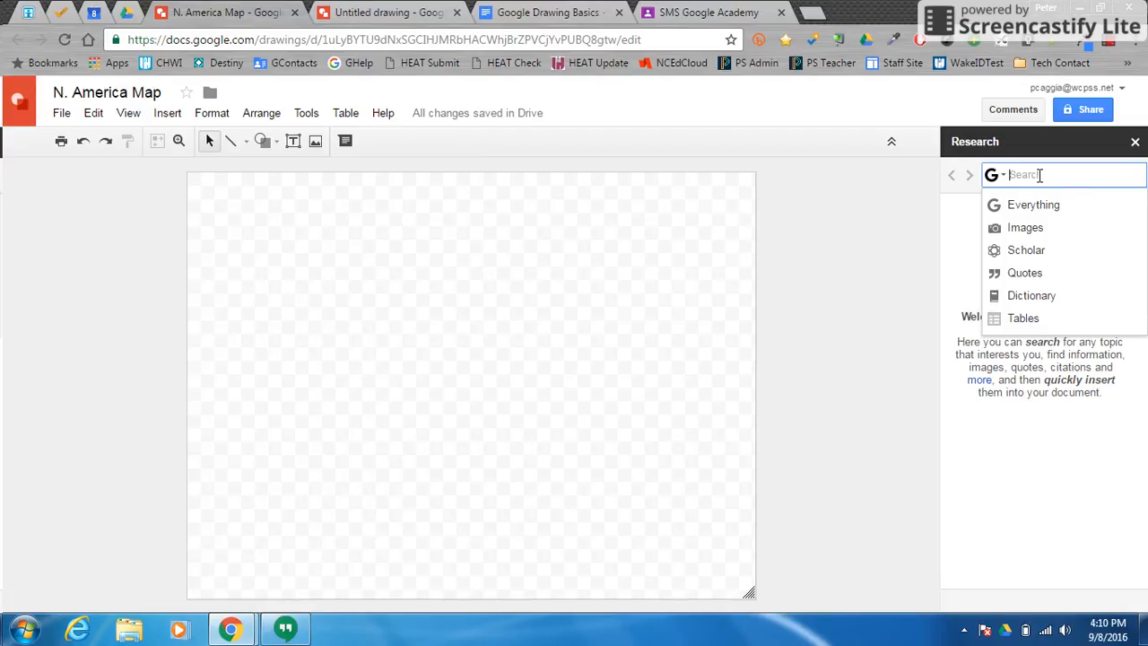
{"action": "type", "text": "map of mort"}
{"action": "key", "text": "BackSpace"}
{"action": "key", "text": "BackSpace"}
{"action": "key", "text": "BackSpace"}
{"action": "key", "text": "BackSpace"}
{"action": "type", "text": "north"}
{"action": "type", "text": " maeric"}
{"action": "key", "text": "BackSpace"}
{"action": "key", "text": "BackSpace"}
{"action": "key", "text": "BackSpace"}
{"action": "key", "text": "BackSpace"}
{"action": "key", "text": "BackSpace"}
{"action": "key", "text": "BackSpace"}
{"action": "type", "text": "america "}
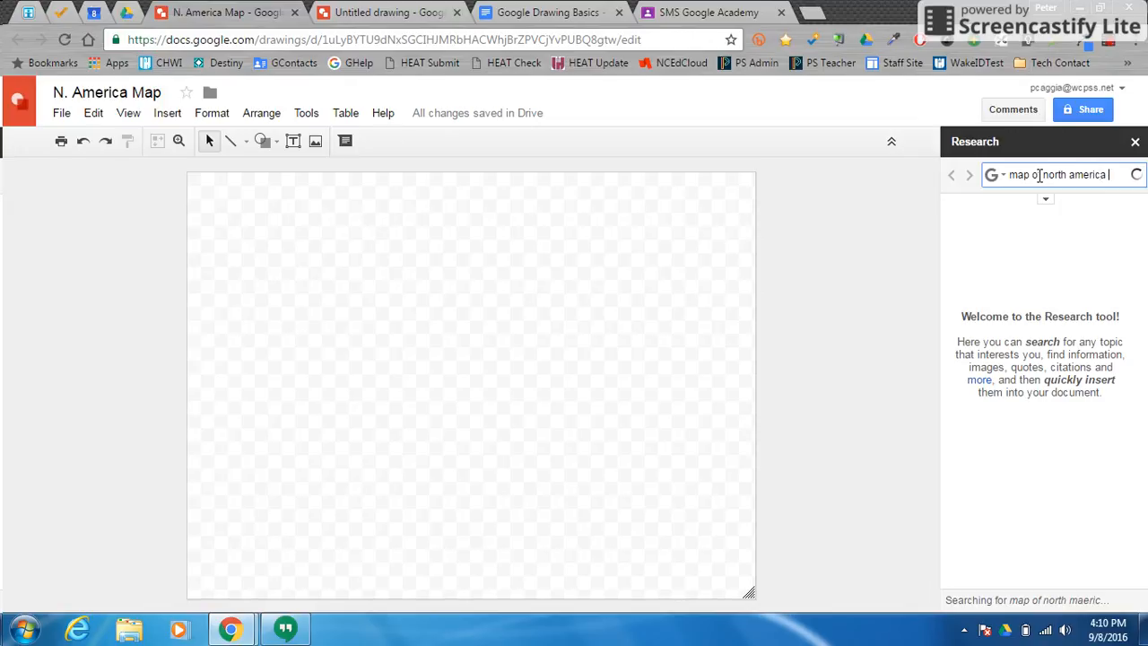
{"action": "type", "text": "blank"}
Restrict the research results to images and insert the outline map of North America without state borders into the drawing.
{"action": "left_click", "coordinate": [995, 175]}
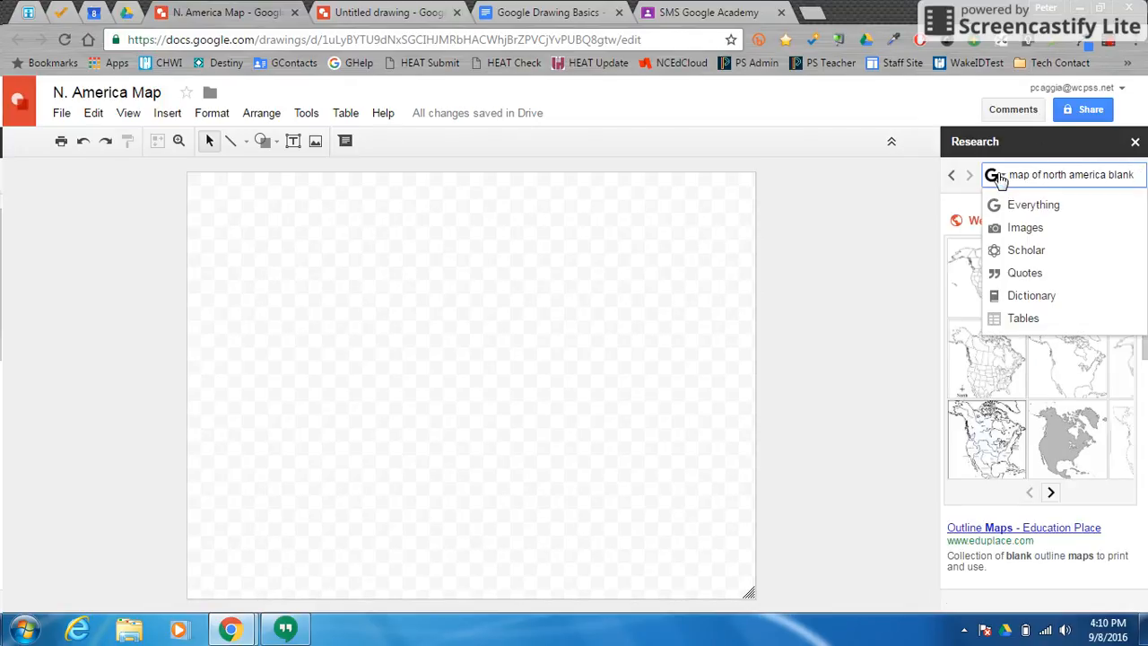
{"action": "left_click", "coordinate": [1022, 226]}
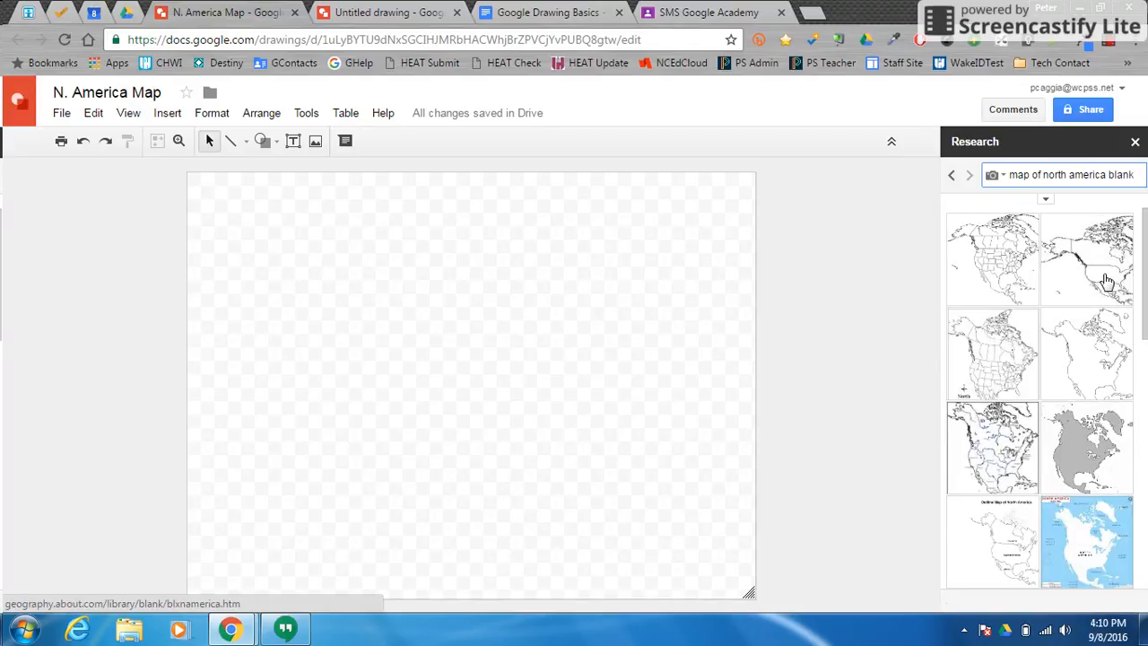
{"action": "mouse_move", "coordinate": [1104, 277]}
{"action": "left_click_drag", "start_coordinate": [1104, 277], "coordinate": [395, 222]}
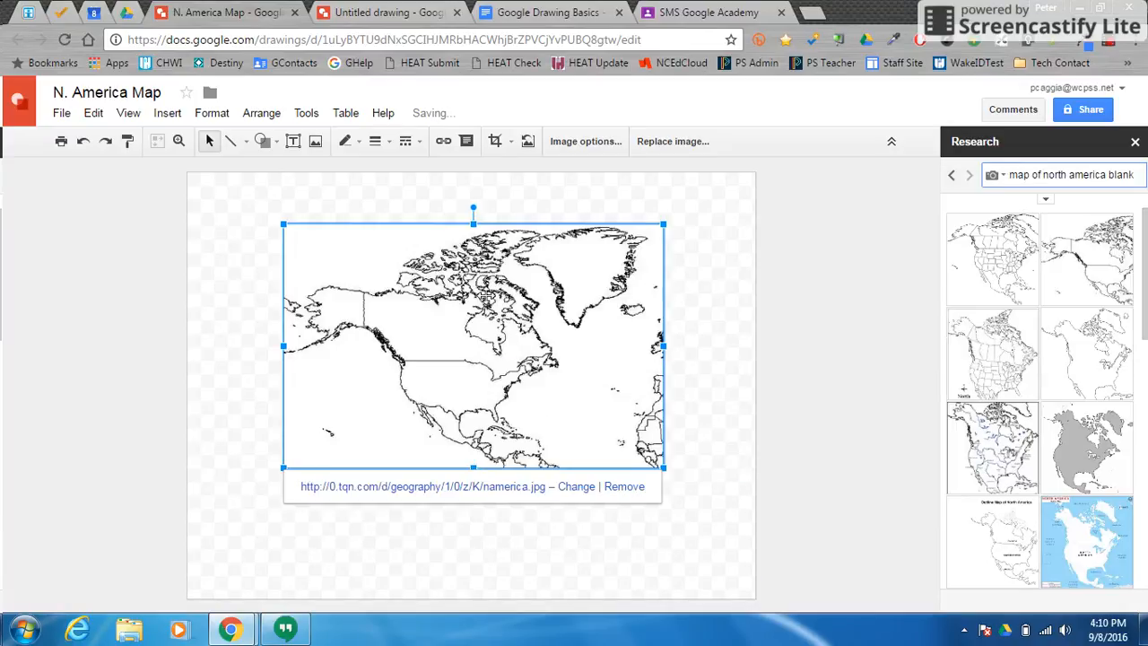
Stretch the North America map taller and move it toward the right edge of the canvas.
{"action": "left_click_drag", "start_coordinate": [476, 467], "coordinate": [478, 525]}
{"action": "left_click_drag", "start_coordinate": [475, 280], "coordinate": [473, 198]}
{"action": "left_click_drag", "start_coordinate": [470, 330], "coordinate": [543, 338]}
Add a text box in the empty space left of the map with the heading "Using text boxes:".
{"action": "left_click", "coordinate": [292, 141]}
{"action": "left_click_drag", "start_coordinate": [201, 204], "coordinate": [344, 354]}
{"action": "type", "text": "Using text boxe"}
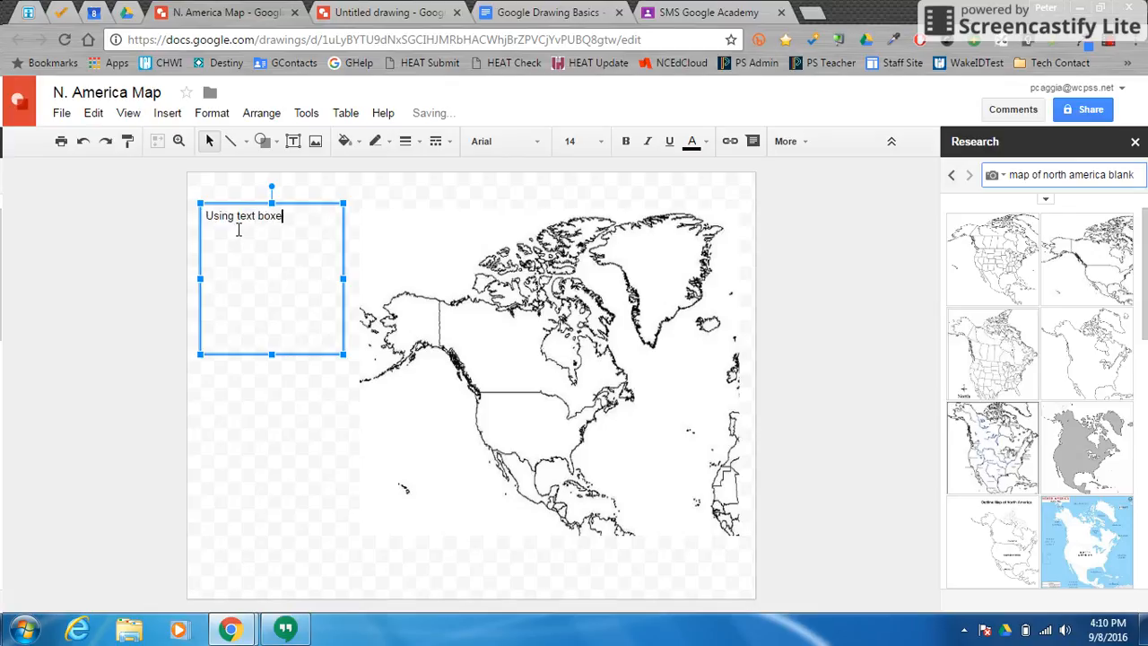
{"action": "type", "text": "s:"}
Add a bulleted list under the heading with the items "Label two oceans" and "Label three countries".
{"action": "left_click", "coordinate": [800, 141]}
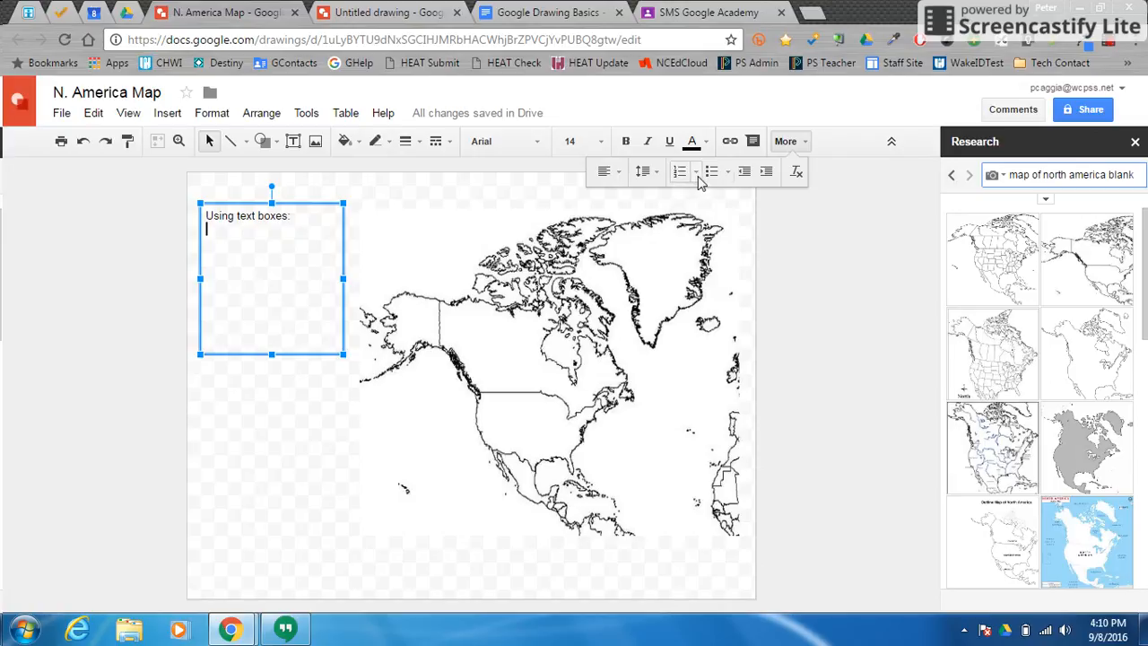
{"action": "left_click", "coordinate": [711, 172]}
{"action": "type", "text": "Label two "}
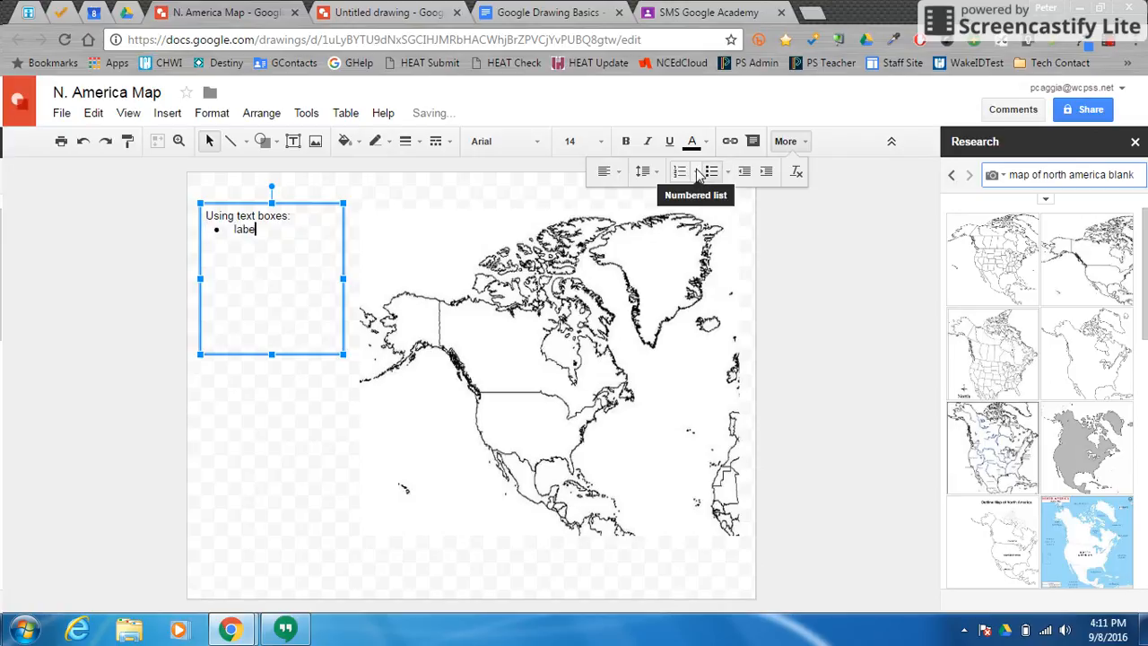
{"action": "type", "text": "oceans"}
{"action": "key", "text": "Return"}
{"action": "type", "text": "Label three countre"}
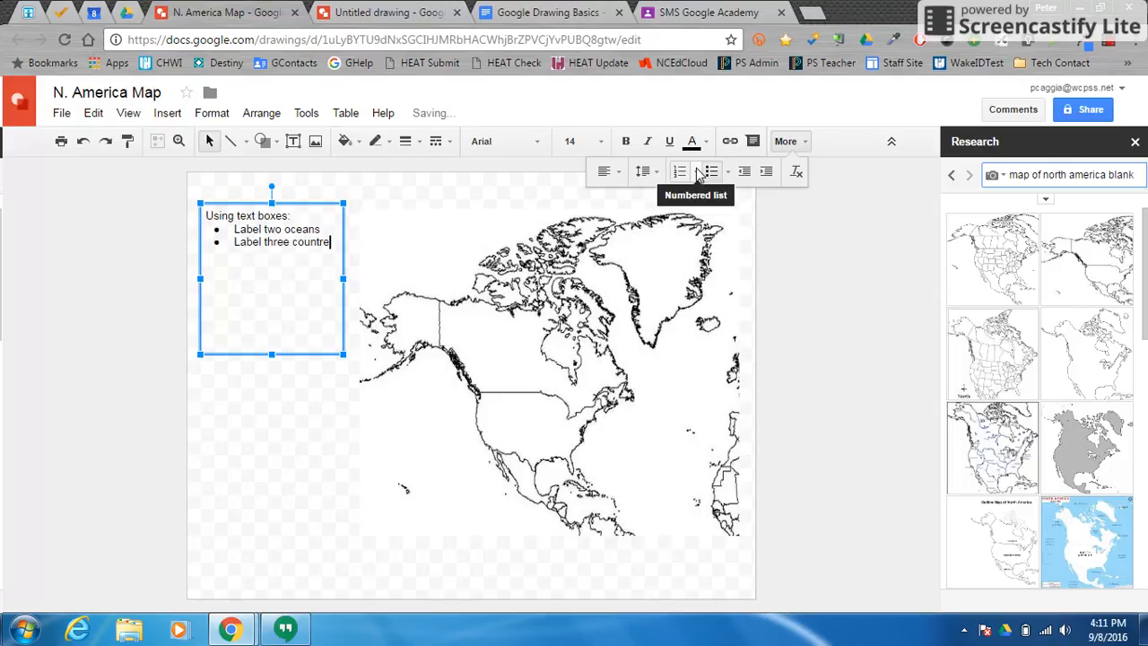
Add a second heading "Using the scribble tool:" below the list, followed by the bulleted item "Draw three rivers".
{"action": "key", "text": "Return"}
{"action": "key", "text": "Return"}
{"action": "type", "text": "Using the scrti"}
{"action": "type", "text": "irbb"}
{"action": "key", "text": "BackSpace"}
{"action": "key", "text": "BackSpace"}
{"action": "type", "text": "bble tool:"}
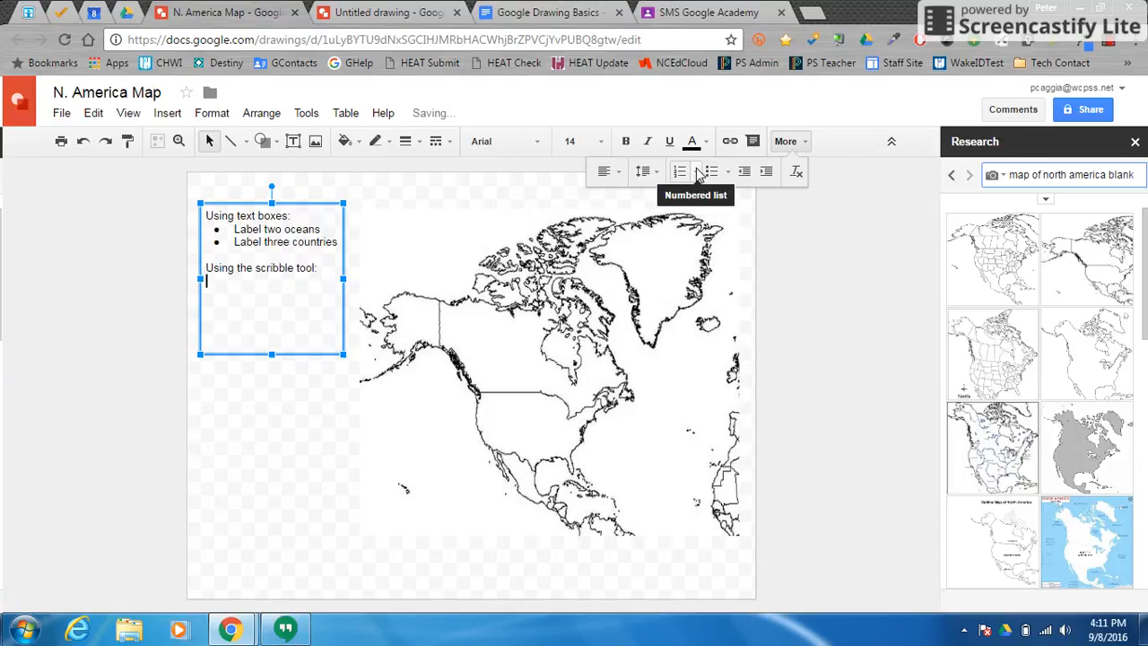
{"action": "left_click", "coordinate": [710, 174]}
{"action": "type", "text": "draw three river"}
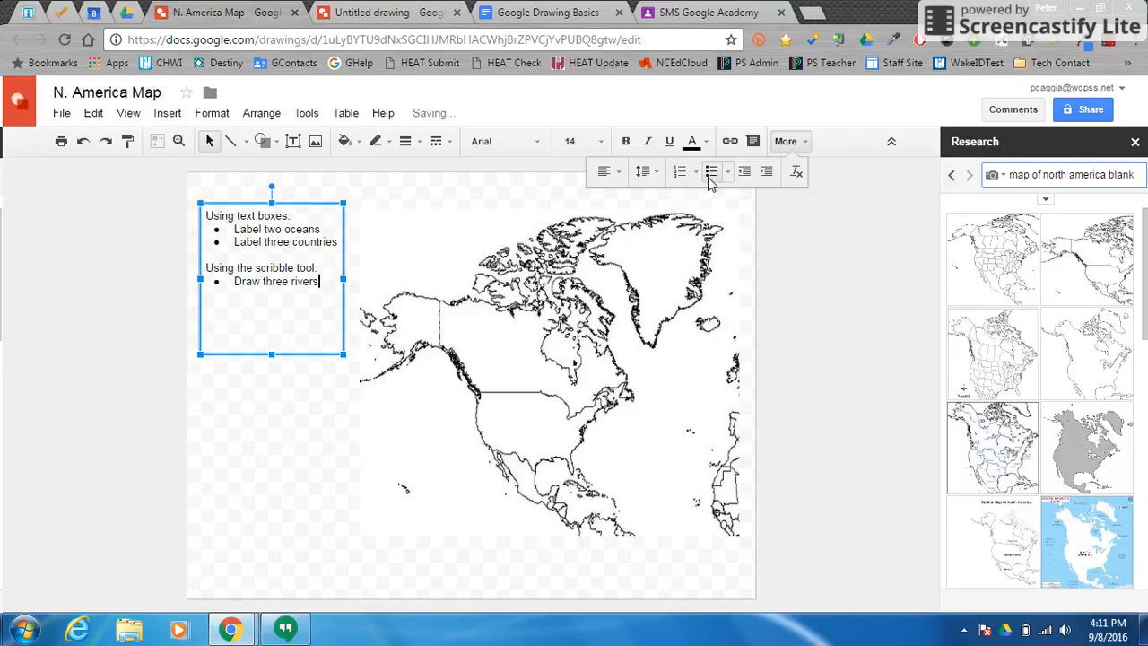
Finish editing the instructions text, switch to the SMS Google Academy class in Google Classroom, and open a new assignment form.
{"action": "left_click", "coordinate": [437, 280]}
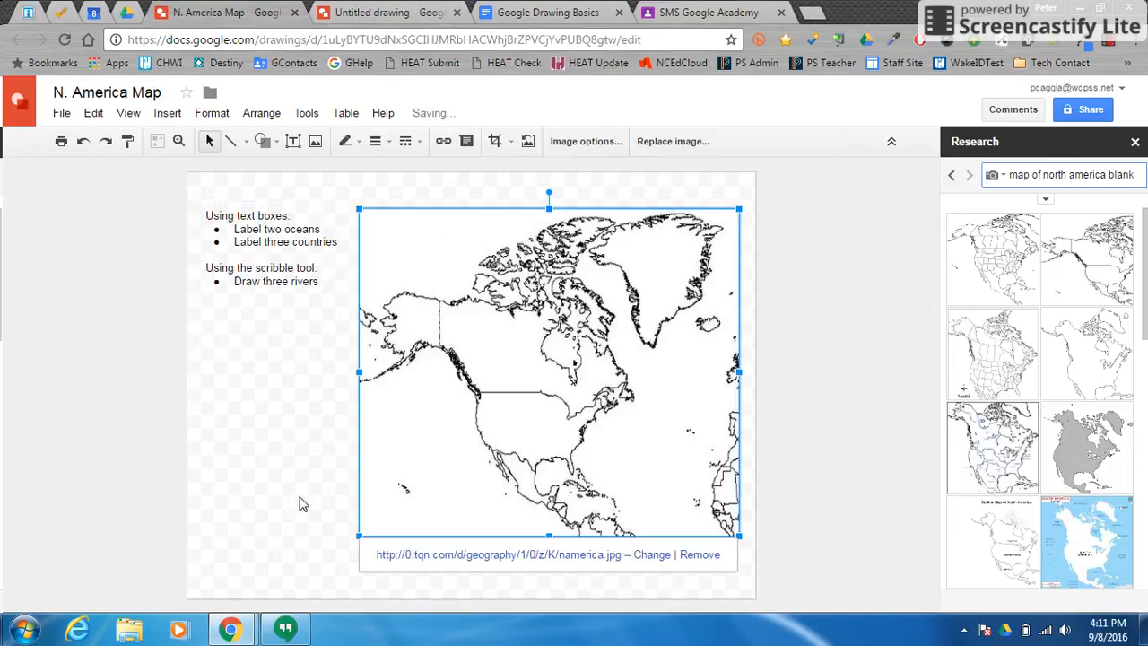
{"action": "left_click", "coordinate": [282, 500]}
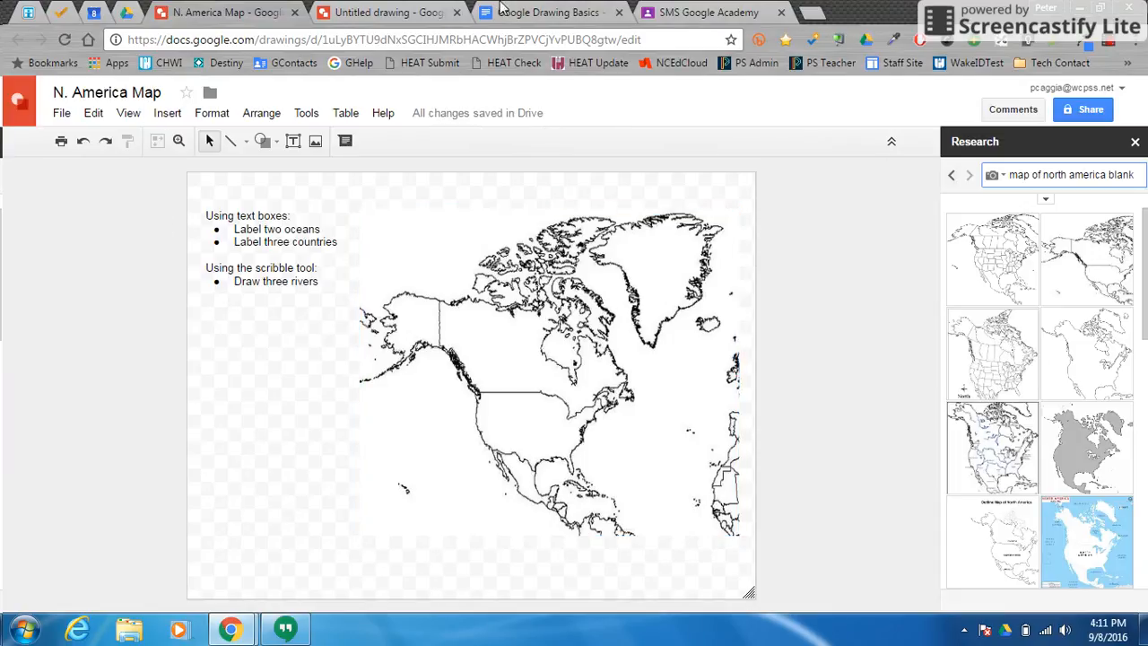
{"action": "left_click", "coordinate": [688, 12]}
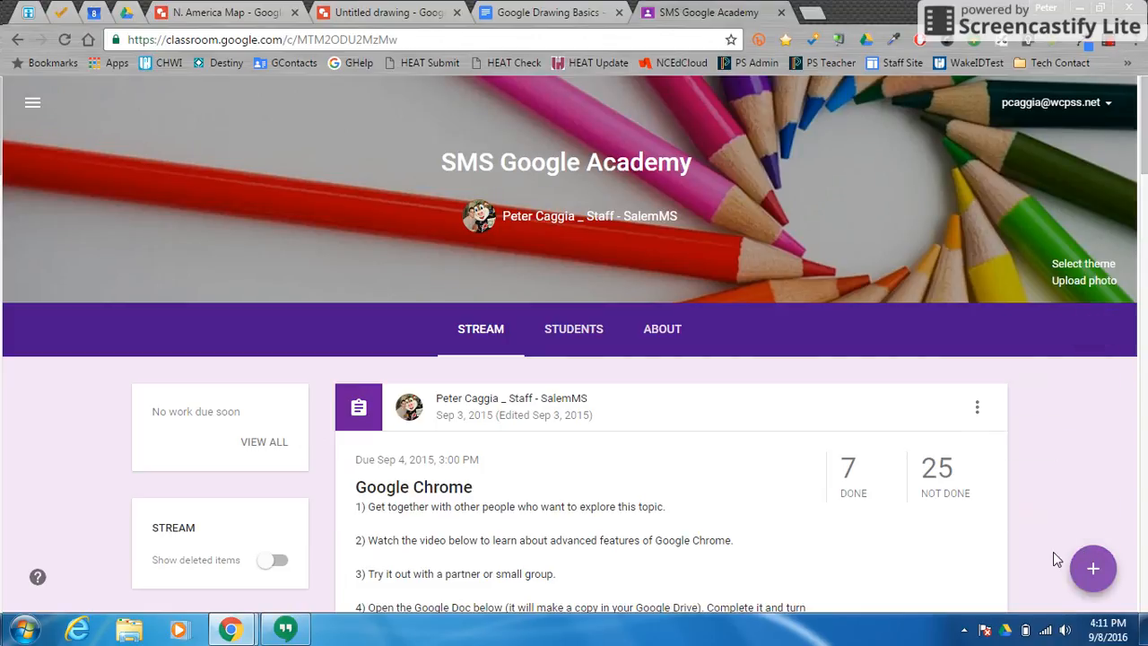
{"action": "mouse_move", "coordinate": [1096, 572]}
{"action": "left_click", "coordinate": [1103, 458]}
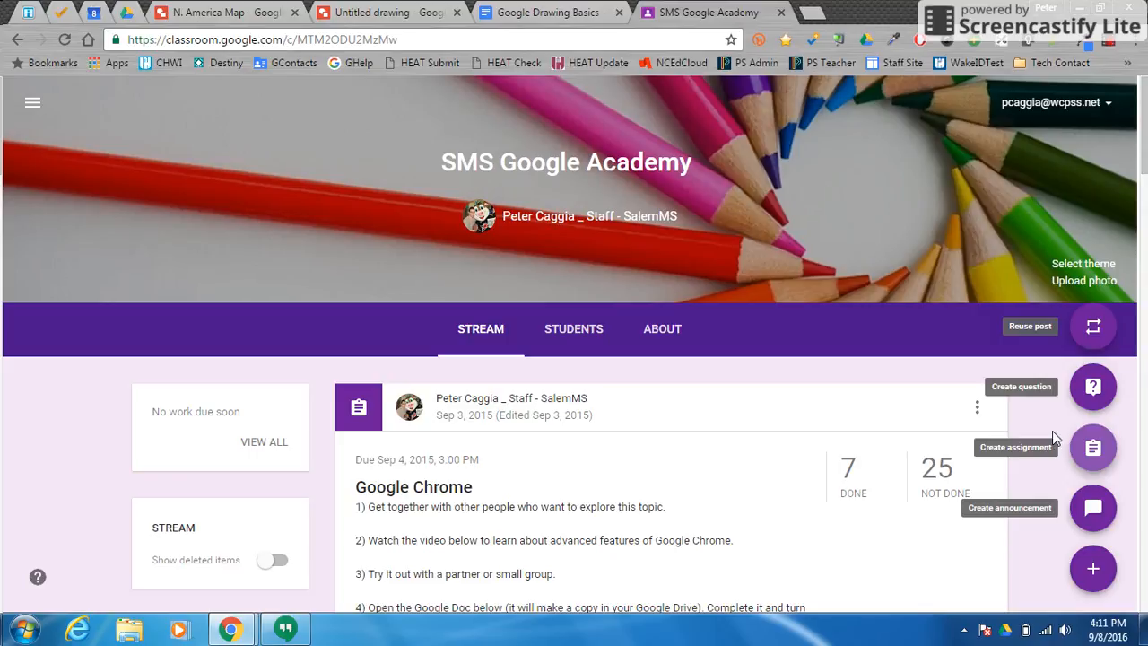
{"action": "left_click", "coordinate": [1054, 435]}
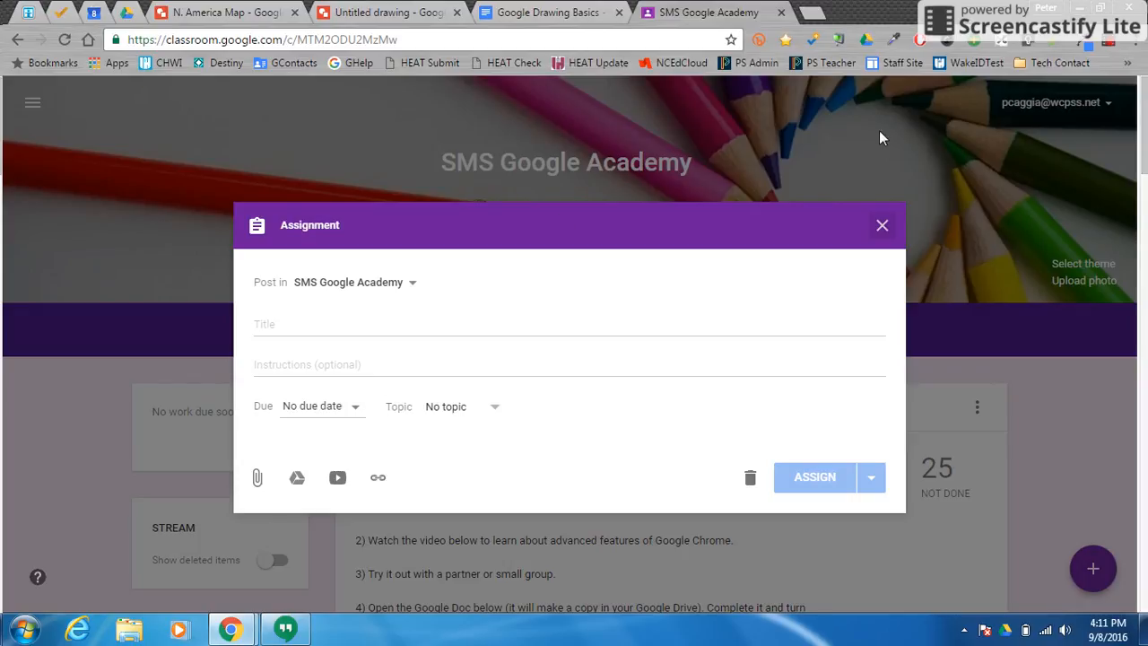
{"action": "left_click", "coordinate": [1109, 45]}
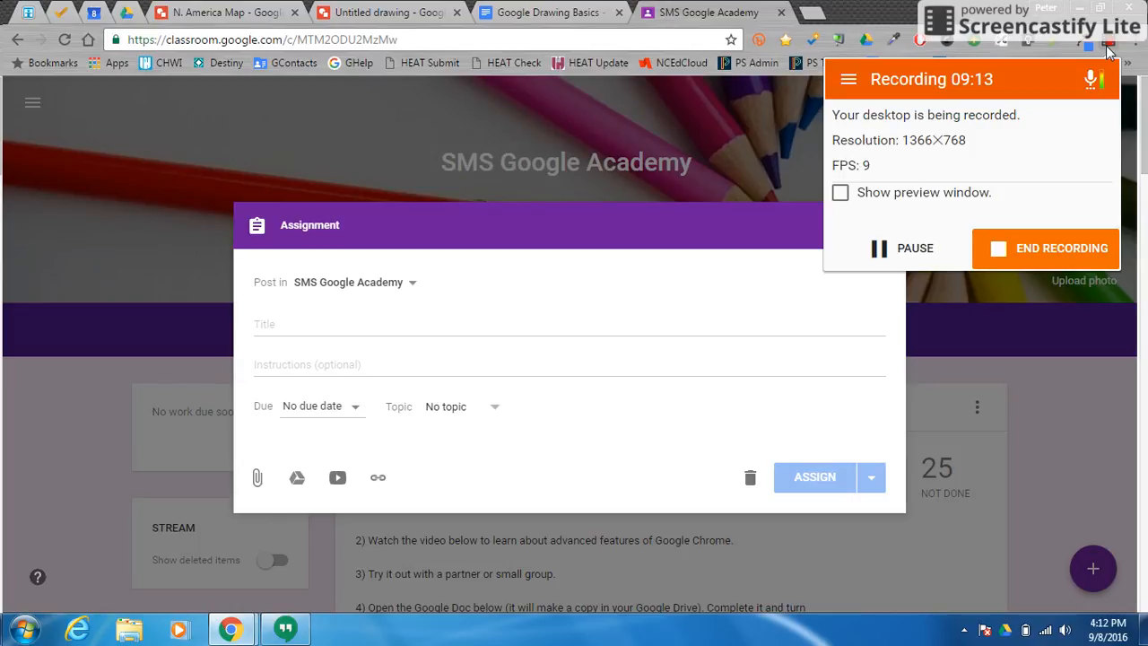